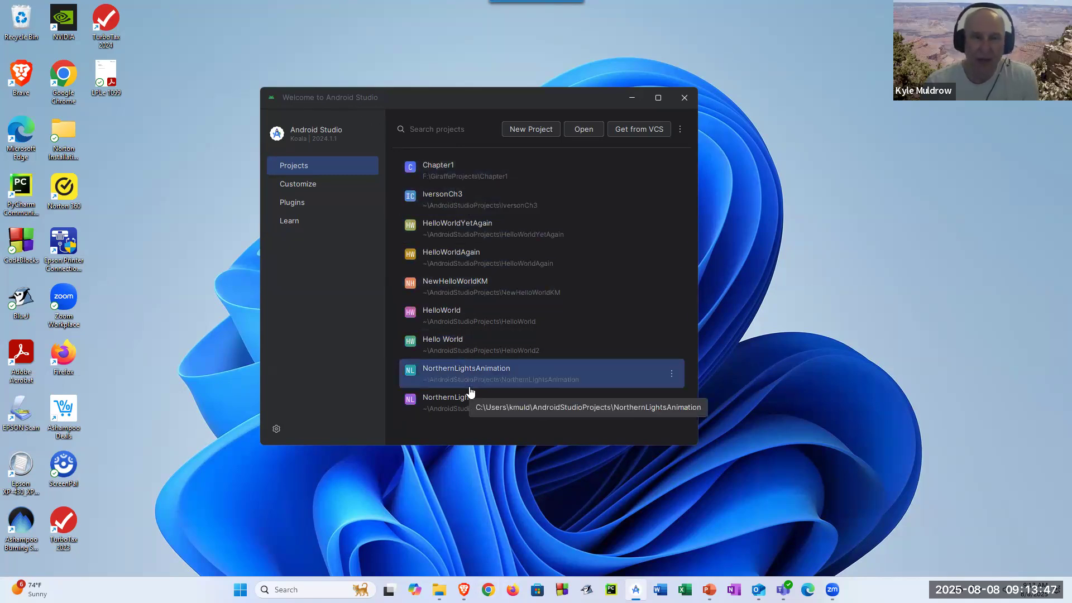
# - Bring the COSP230Week1Ch1 PowerPoint slides to the front from the taskbar
pyautogui.moveTo(464, 590)
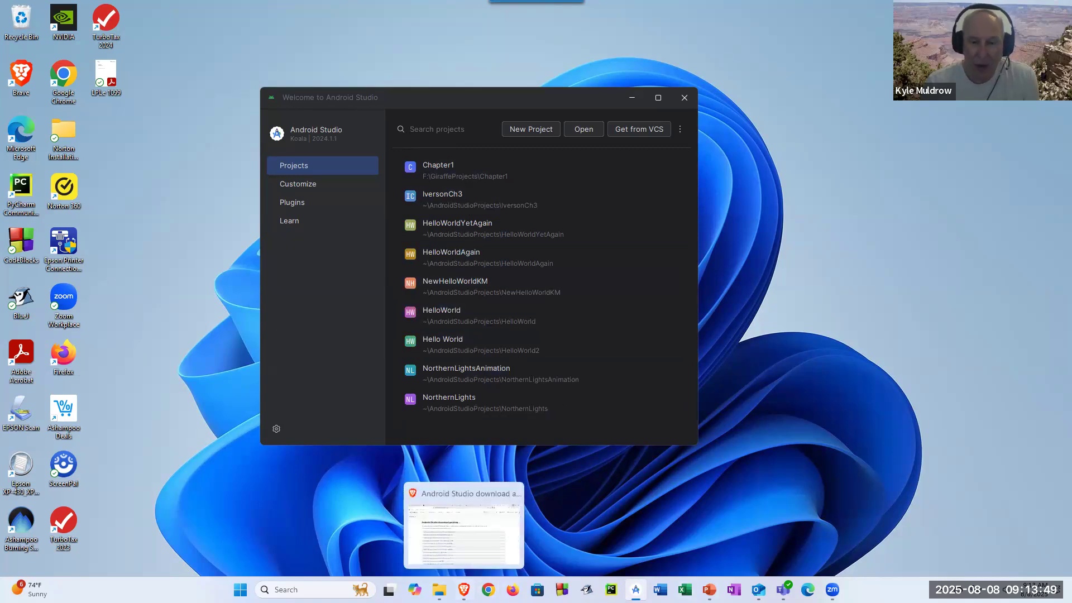
pyautogui.click(710, 589)
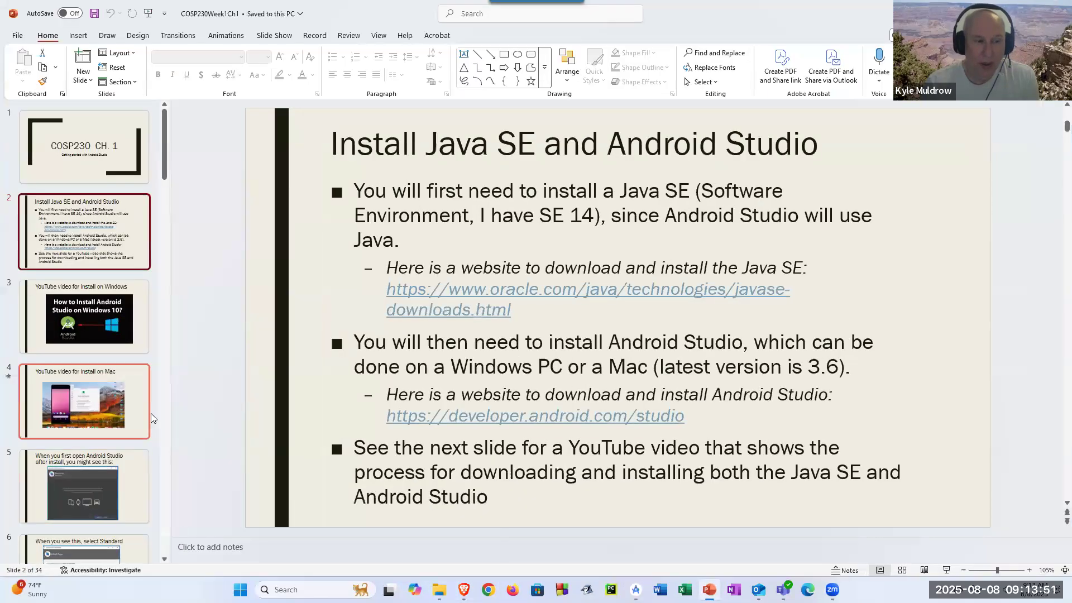
pyautogui.scroll(-5, 151, 414)
pyautogui.scroll(3, 148, 363)
# - Review the setup-wizard slides 5 through 10, then minimize PowerPoint to return to Android Studio
pyautogui.click(95, 312)
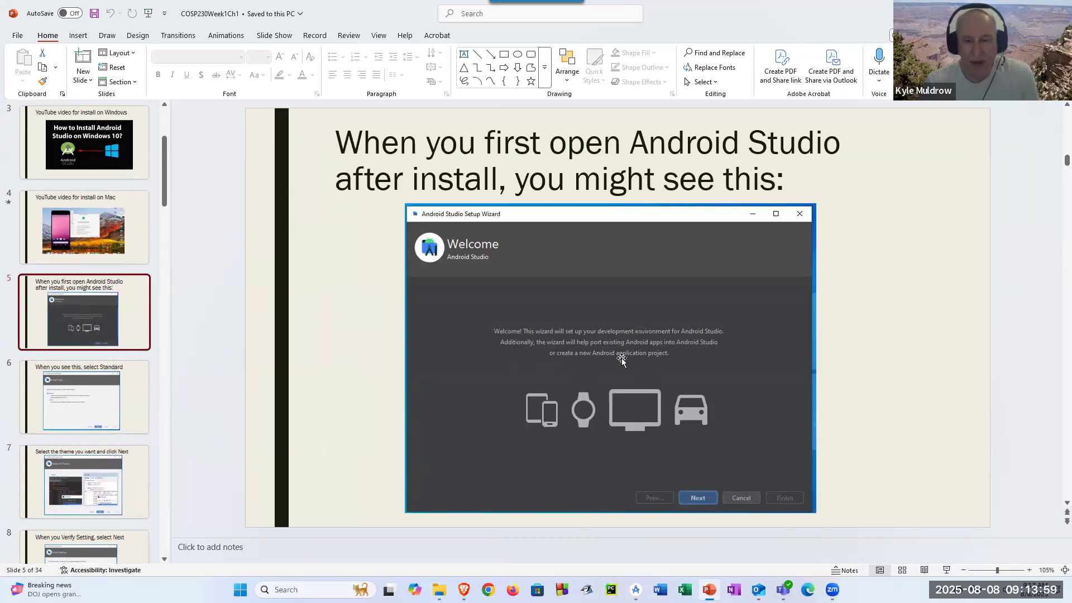
pyautogui.click(102, 368)
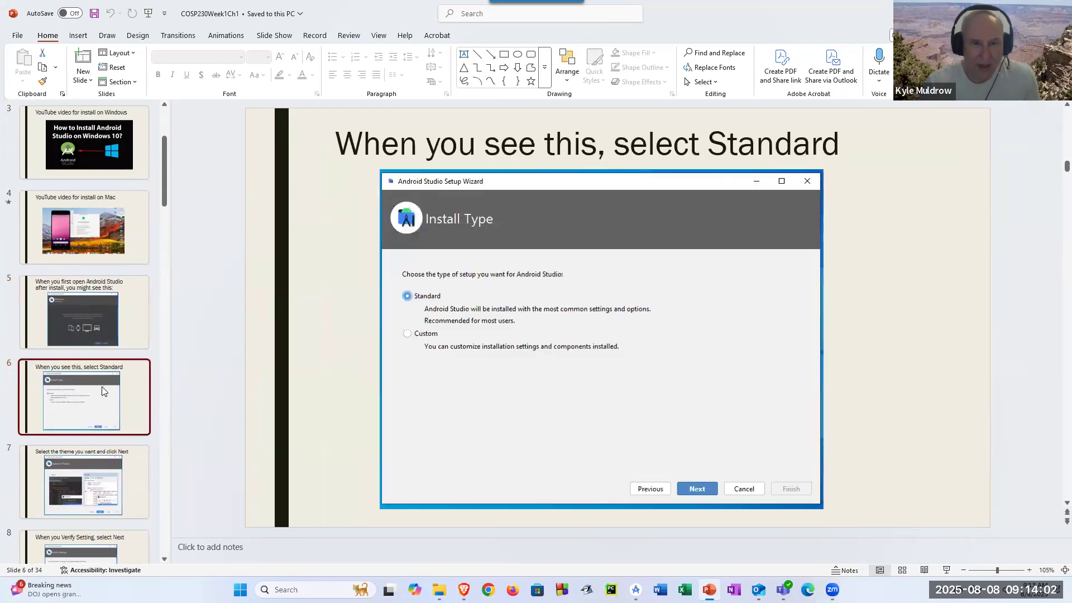
pyautogui.click(114, 469)
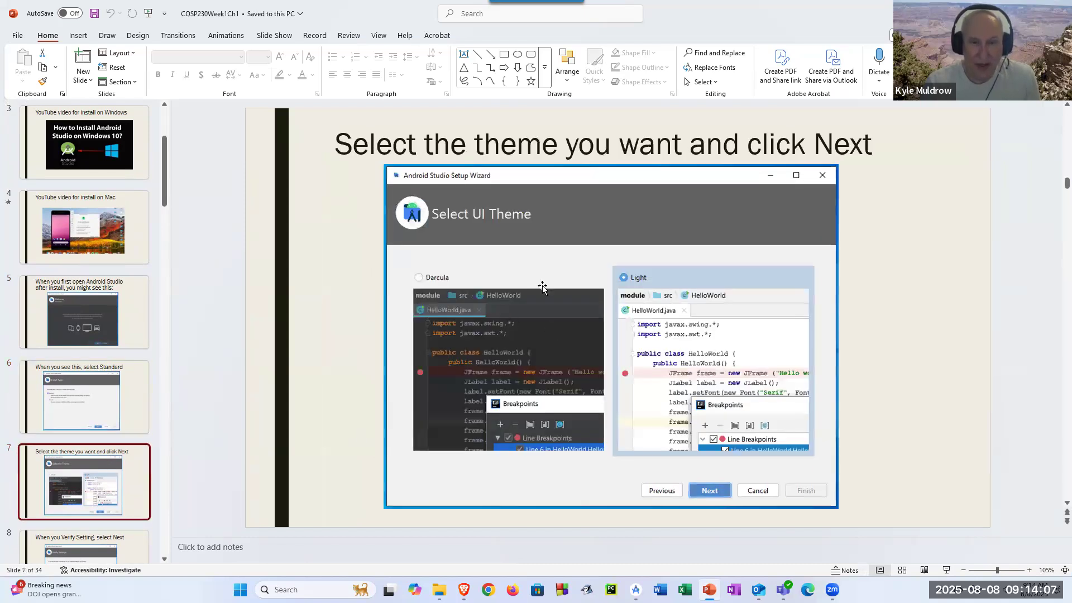
pyautogui.scroll(-4, 119, 399)
pyautogui.click(97, 281)
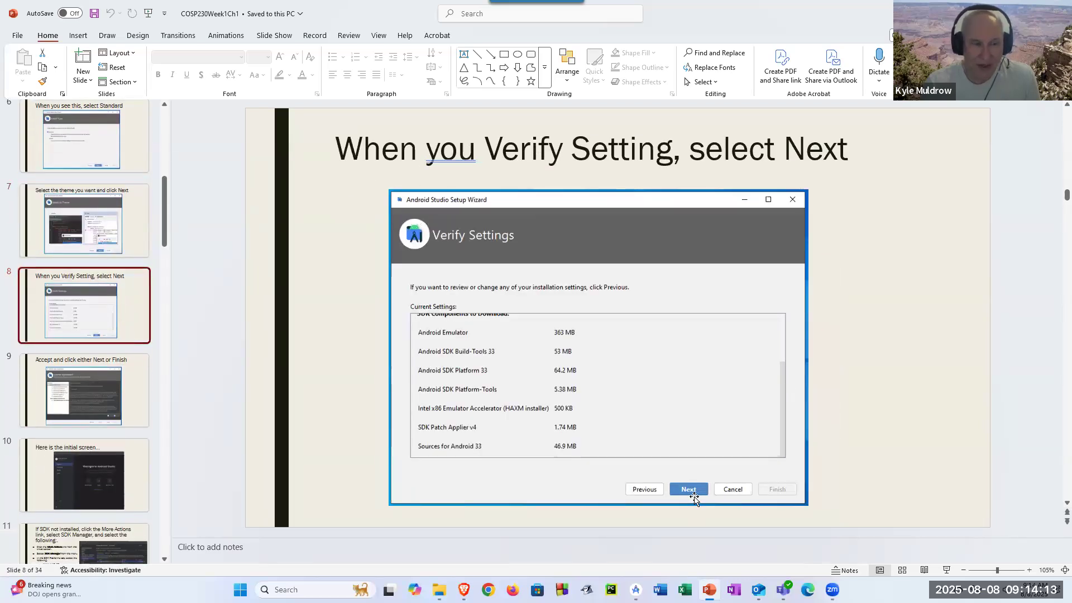
pyautogui.click(79, 475)
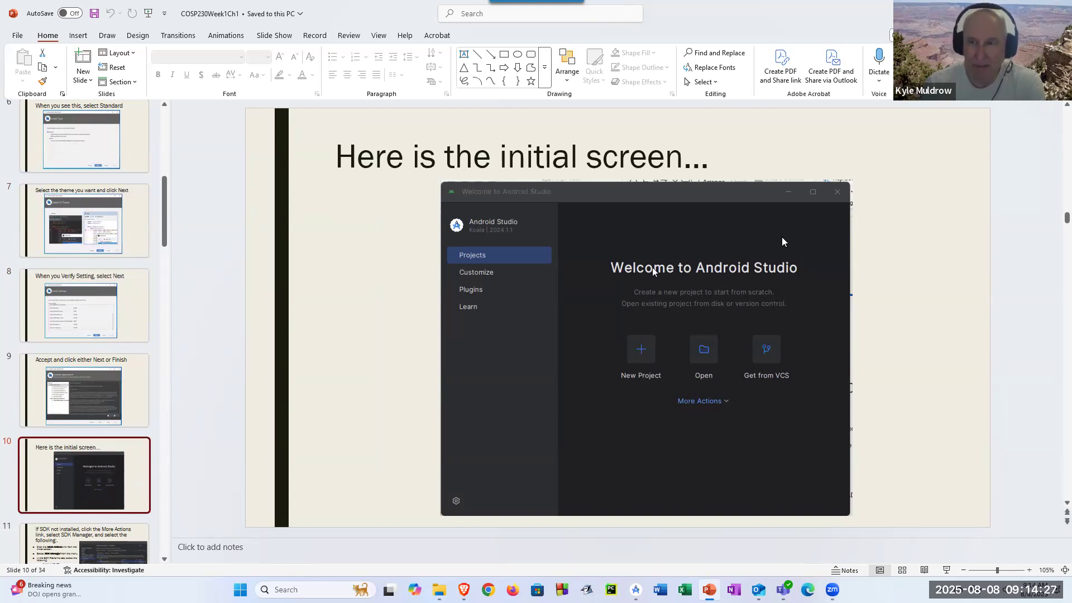
pyautogui.click(1004, 14)
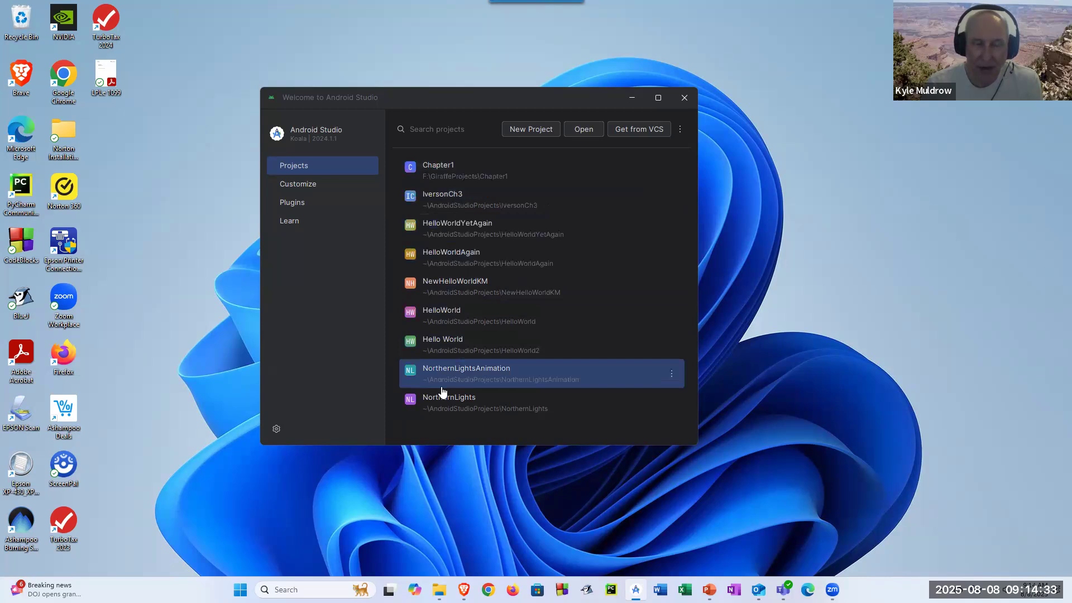
# - Start a new project from the Empty Views Activity template and go to its settings page
pyautogui.click(531, 129)
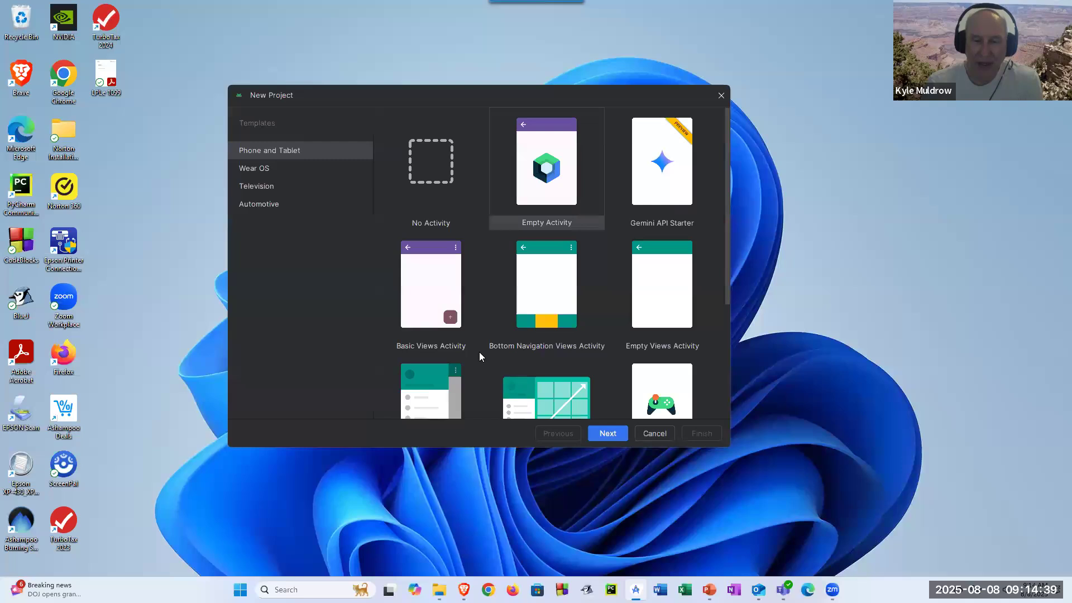
pyautogui.click(673, 305)
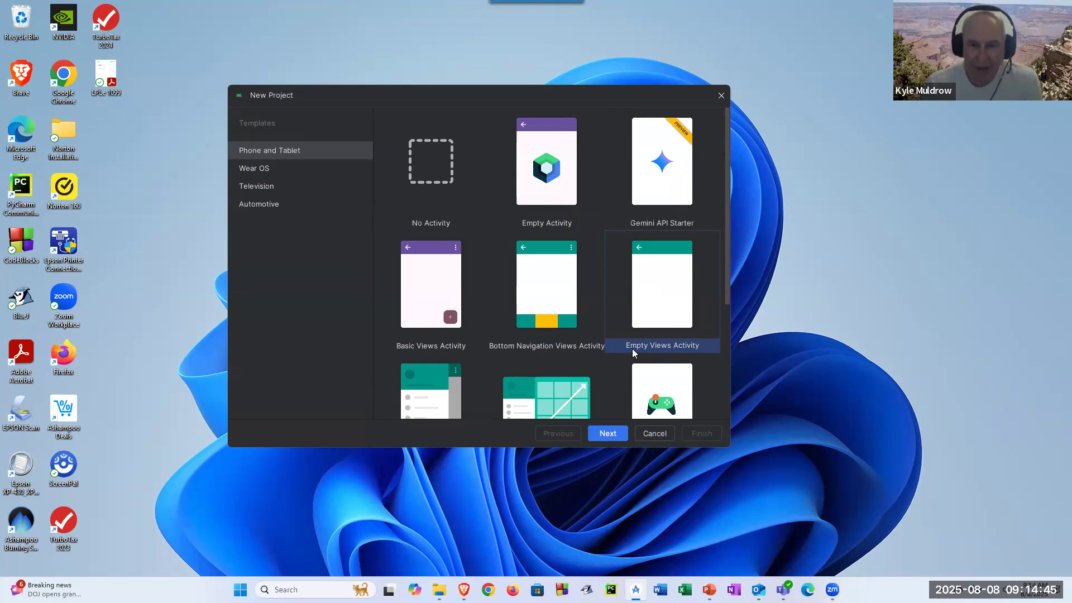
pyautogui.click(611, 435)
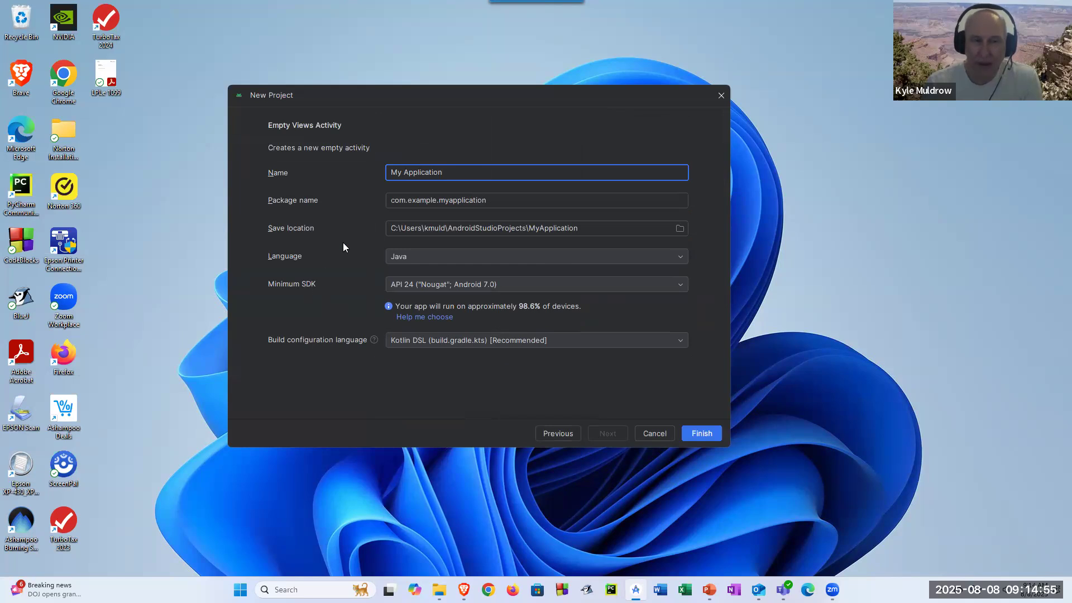
# - Switch the project language to Kotlin, then set it back to Java
pyautogui.click(558, 257)
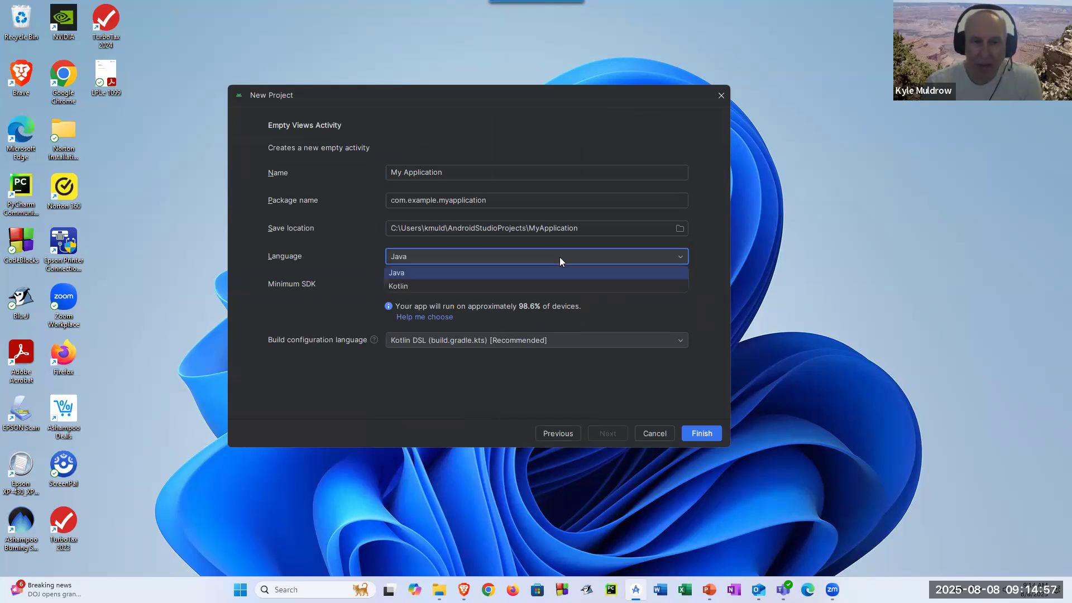
pyautogui.click(513, 289)
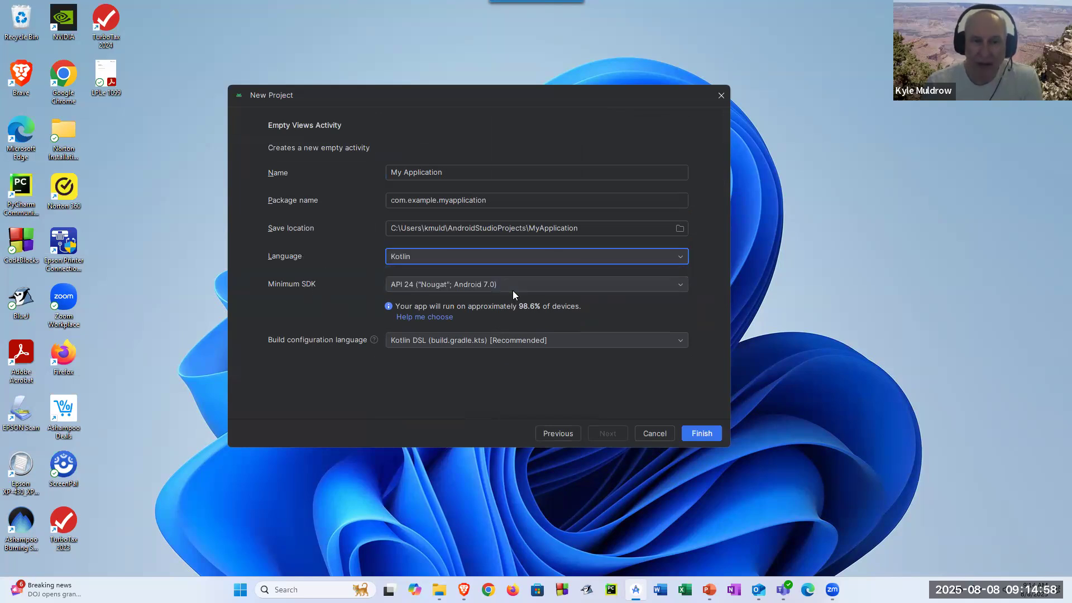
pyautogui.click(402, 258)
pyautogui.click(419, 278)
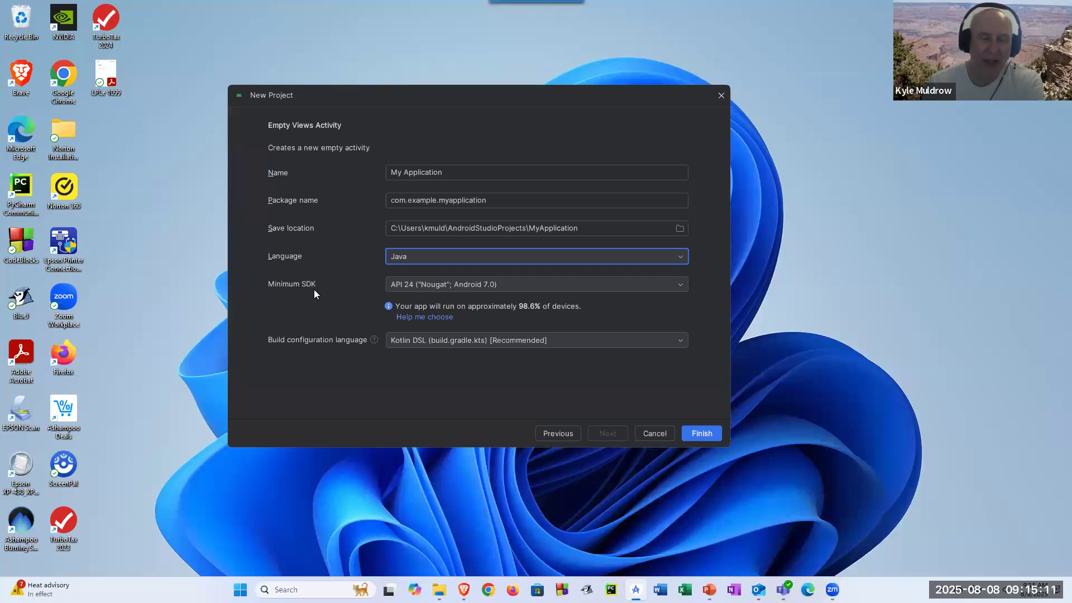
# - Keep API 24 as the minimum SDK and close the New Project wizard
pyautogui.click(678, 285)
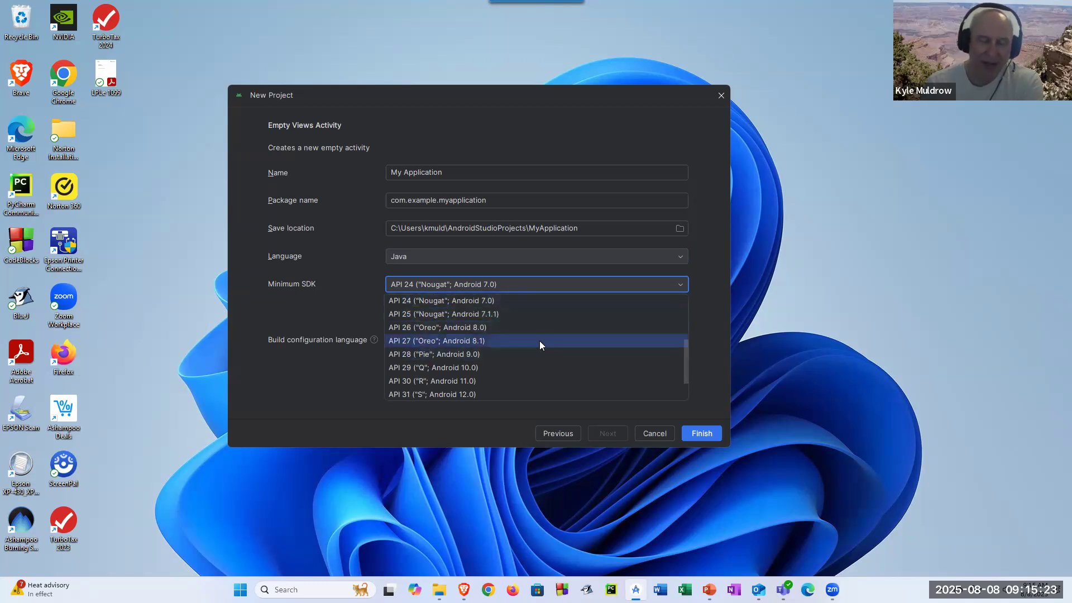
pyautogui.click(712, 310)
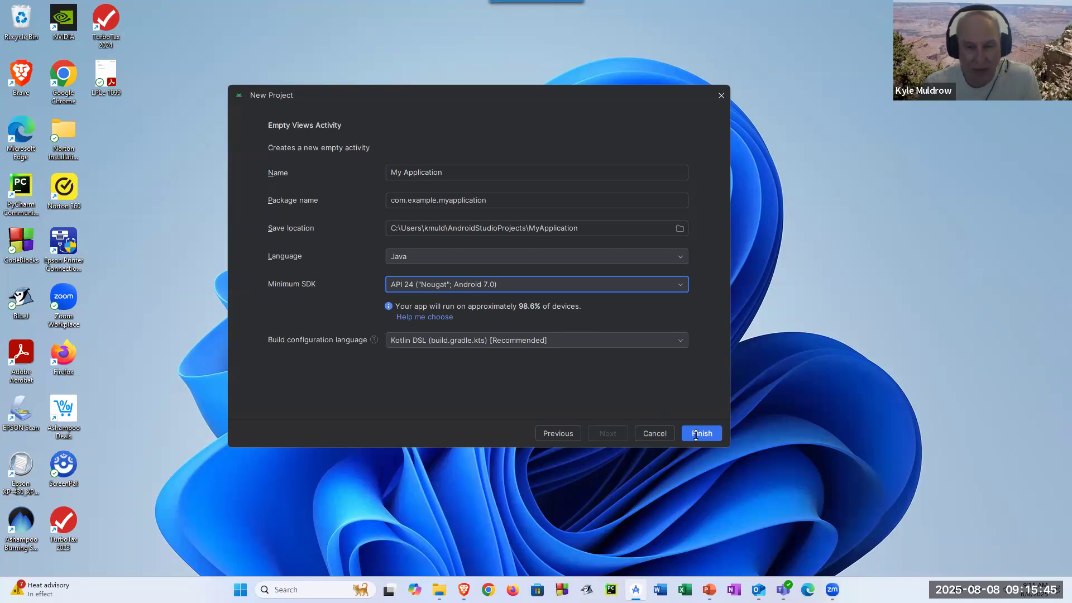
pyautogui.click(658, 435)
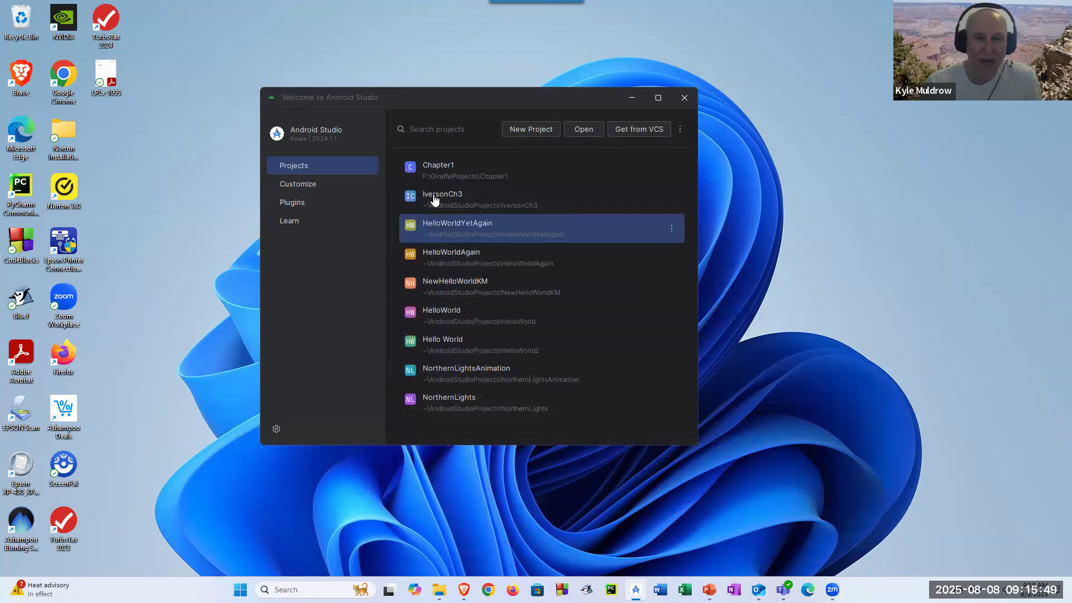
# - Open the Chapter1 project from the welcome window's recent projects list
pyautogui.click(441, 176)
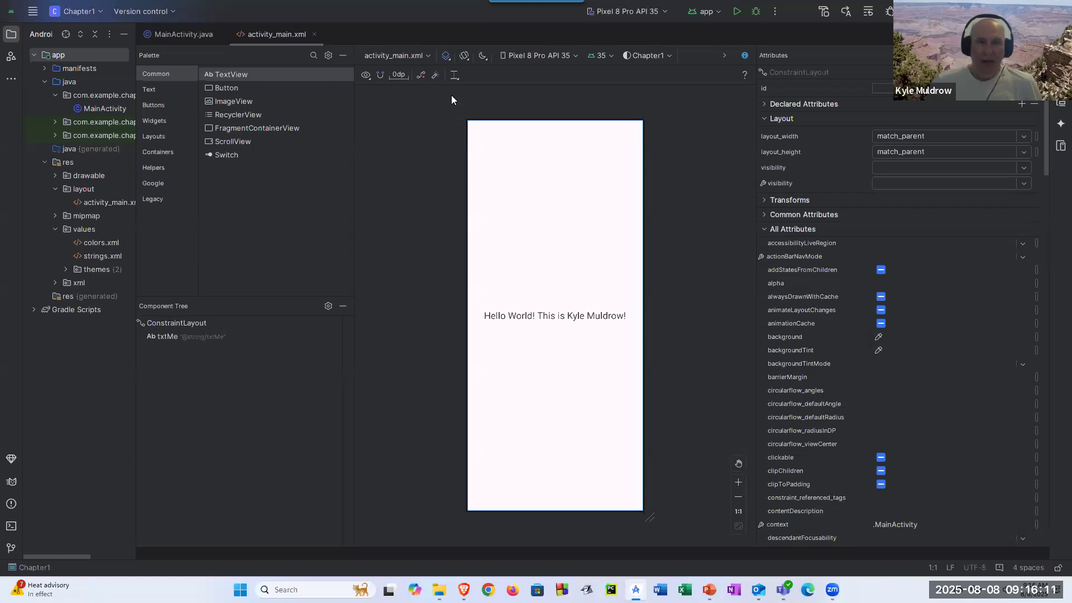
# - Preview the layout in Blueprint and Design+Blueprint, narrow the palette, then return to Design view
pyautogui.click(448, 58)
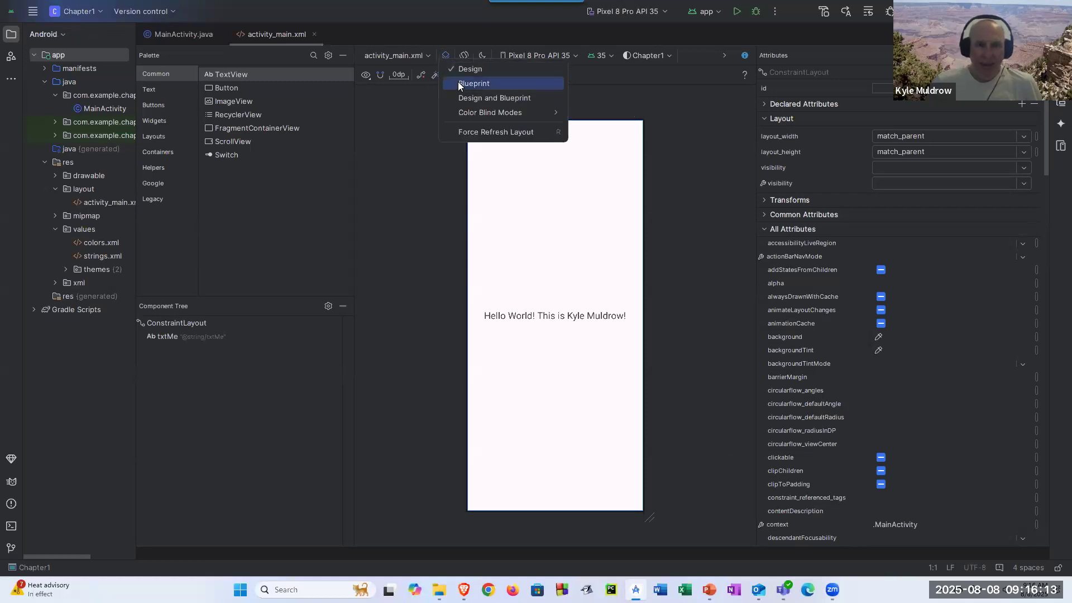
pyautogui.click(459, 84)
pyautogui.click(450, 61)
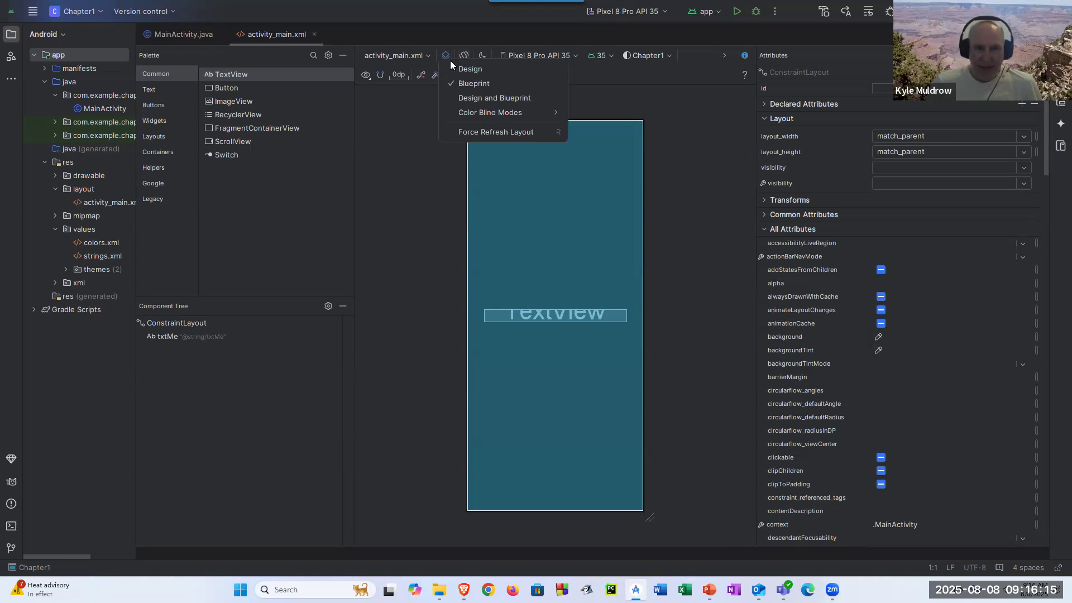
pyautogui.click(472, 98)
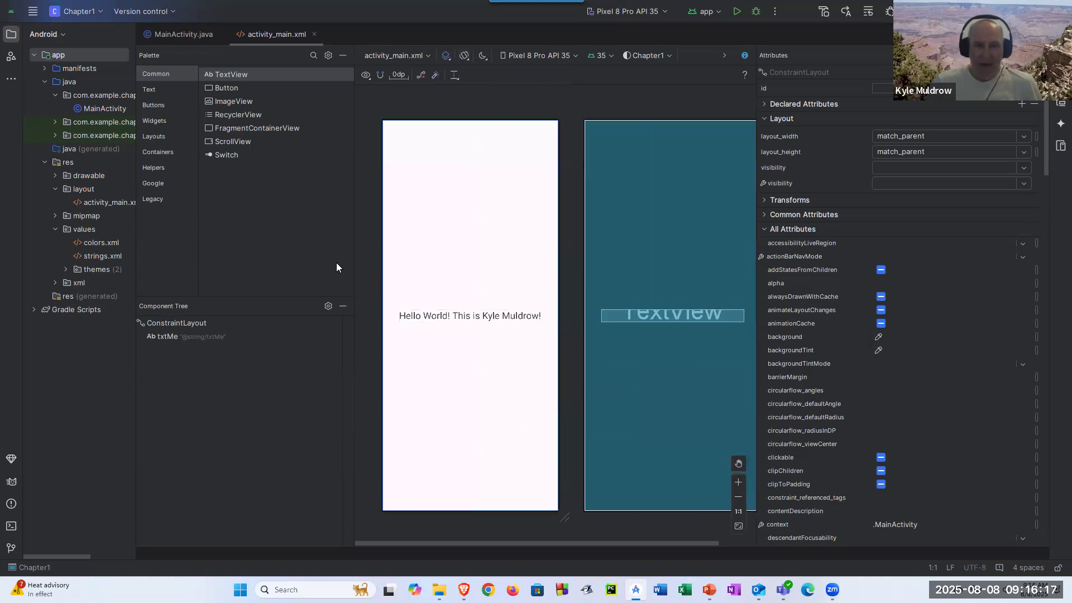
pyautogui.moveTo(355, 263); pyautogui.dragTo(280, 277)
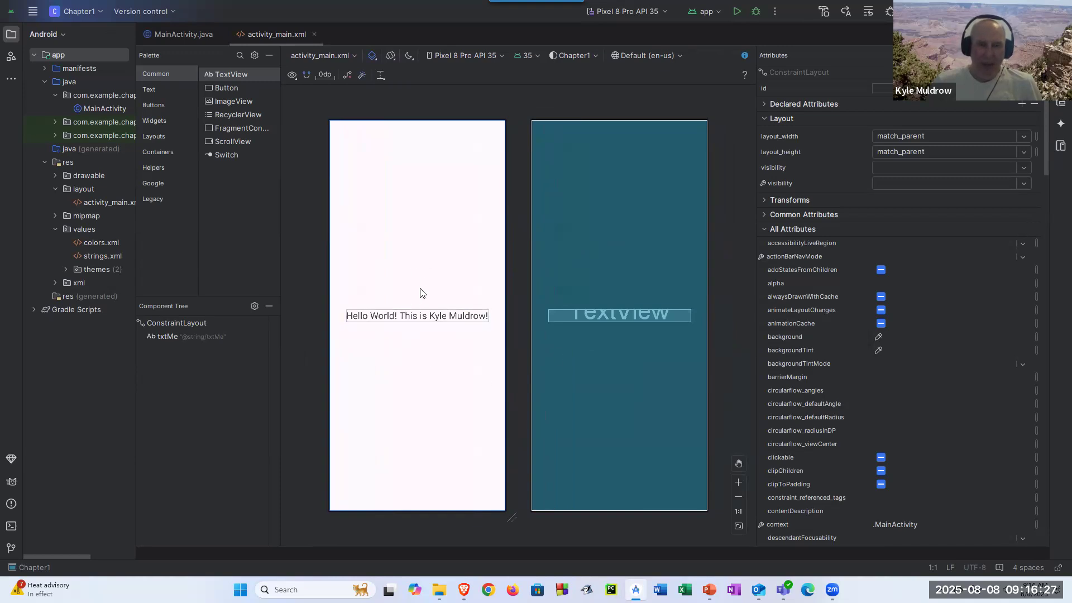
pyautogui.click(373, 56)
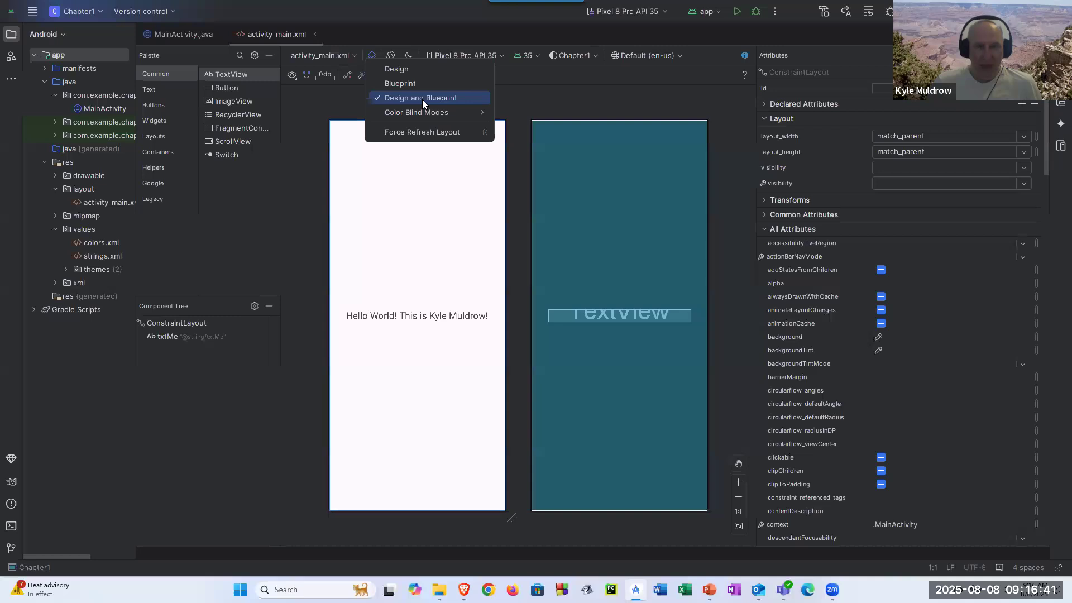
pyautogui.click(392, 69)
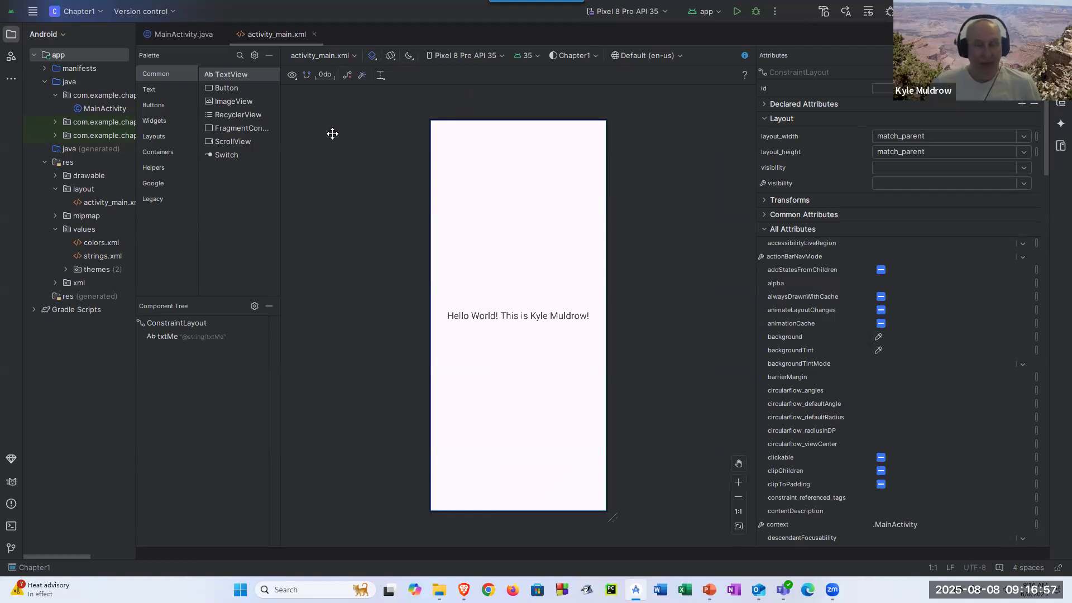
# - Open the Android SDK settings and scroll the SDK Platforms list down to Android 4.1
pyautogui.click(34, 13)
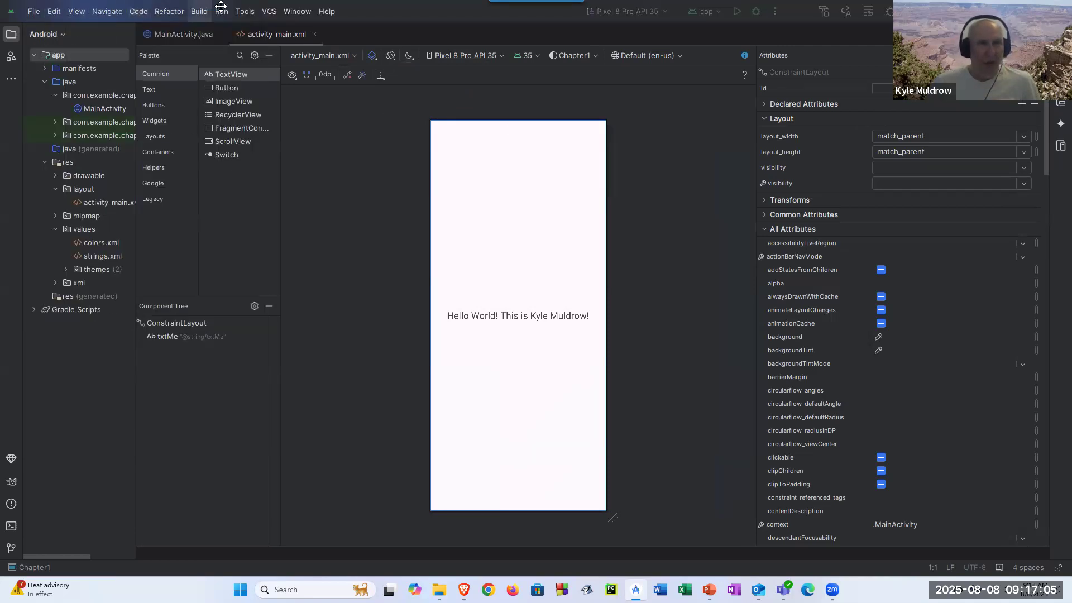
pyautogui.moveTo(253, 13)
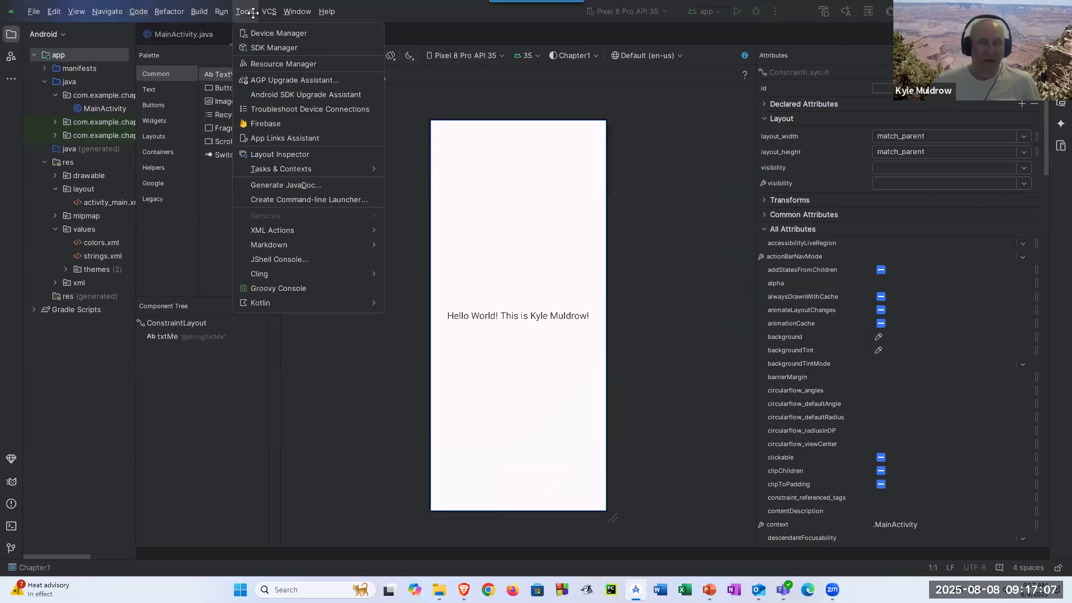
pyautogui.click(251, 47)
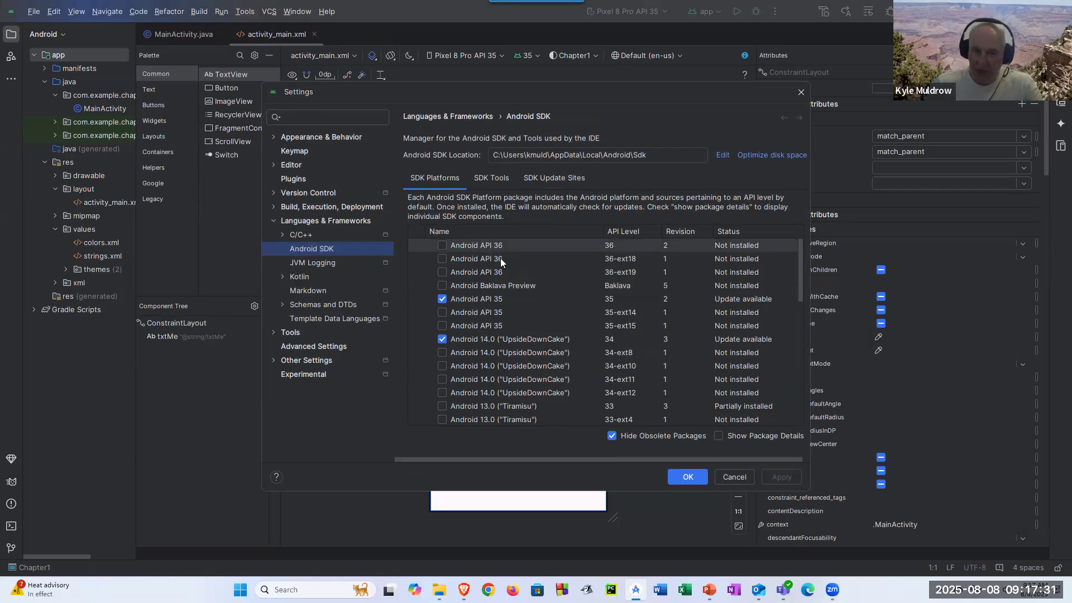
pyautogui.moveTo(799, 263); pyautogui.dragTo(796, 355)
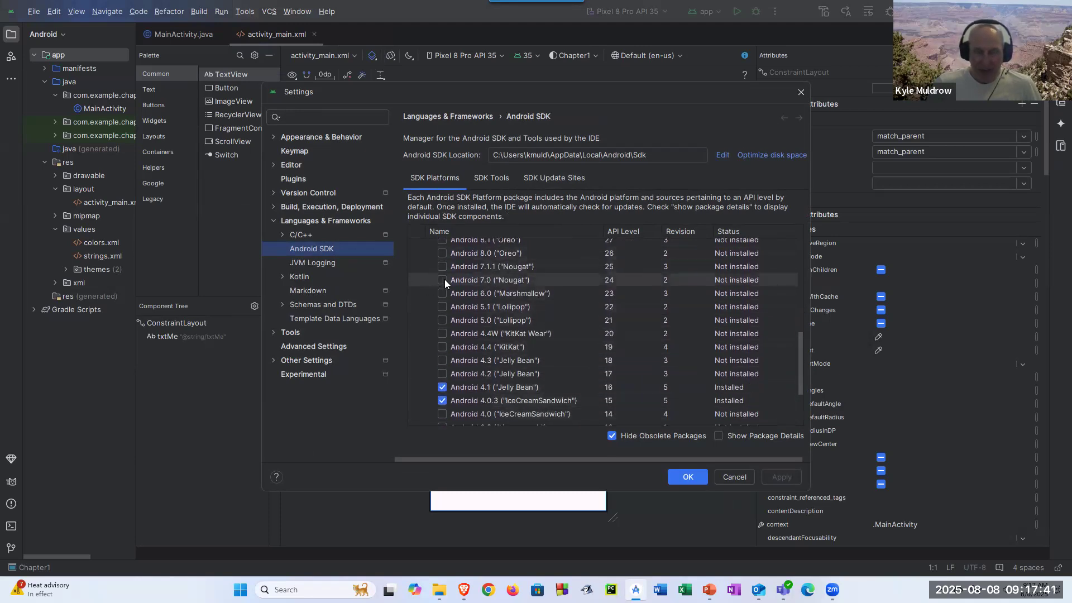
pyautogui.click(796, 384)
pyautogui.click(802, 264)
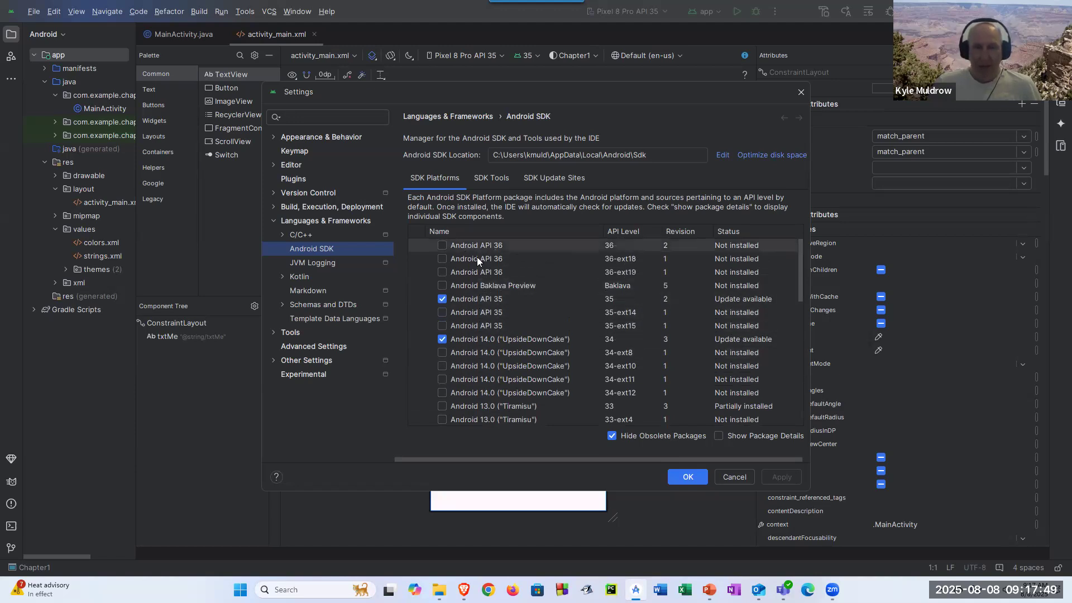
# - Compare the SDK Tools and SDK Platforms tabs, ending on the SDK Tools list
pyautogui.click(490, 178)
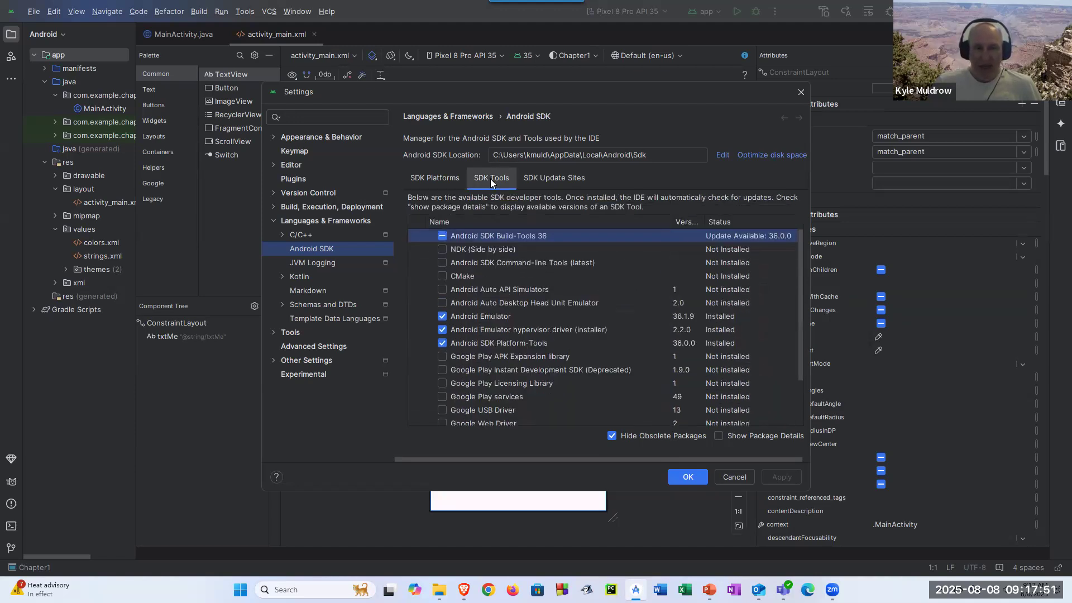
pyautogui.click(431, 181)
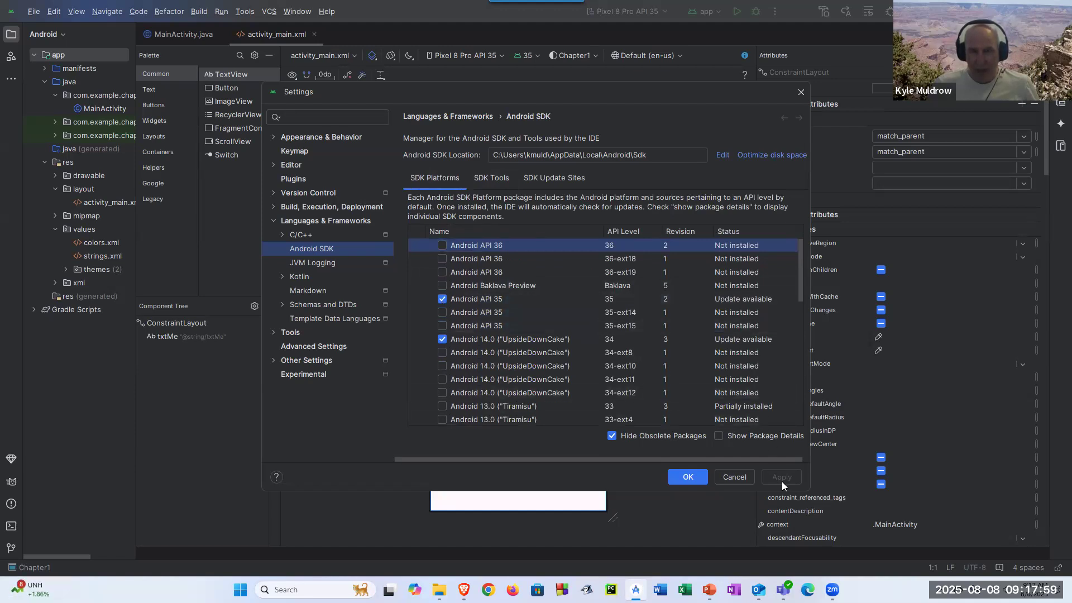
pyautogui.click(487, 177)
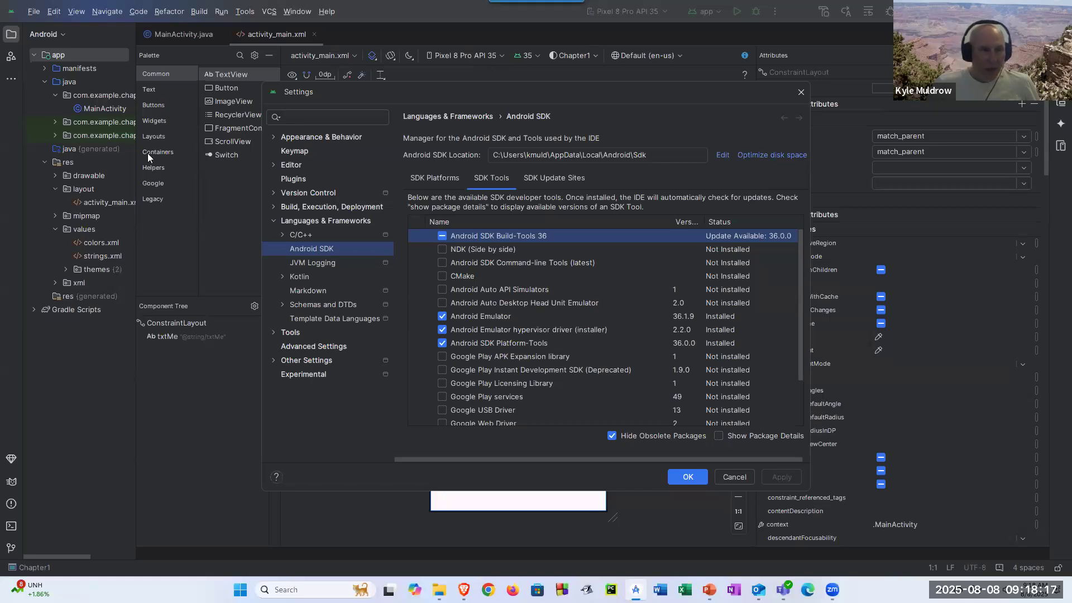
pyautogui.moveTo(504, 310)
pyautogui.mouseDown()
pyautogui.moveTo(414, 332)
pyautogui.moveTo(480, 352)
pyautogui.moveTo(641, 328)
pyautogui.moveTo(534, 306)
pyautogui.mouseUp()
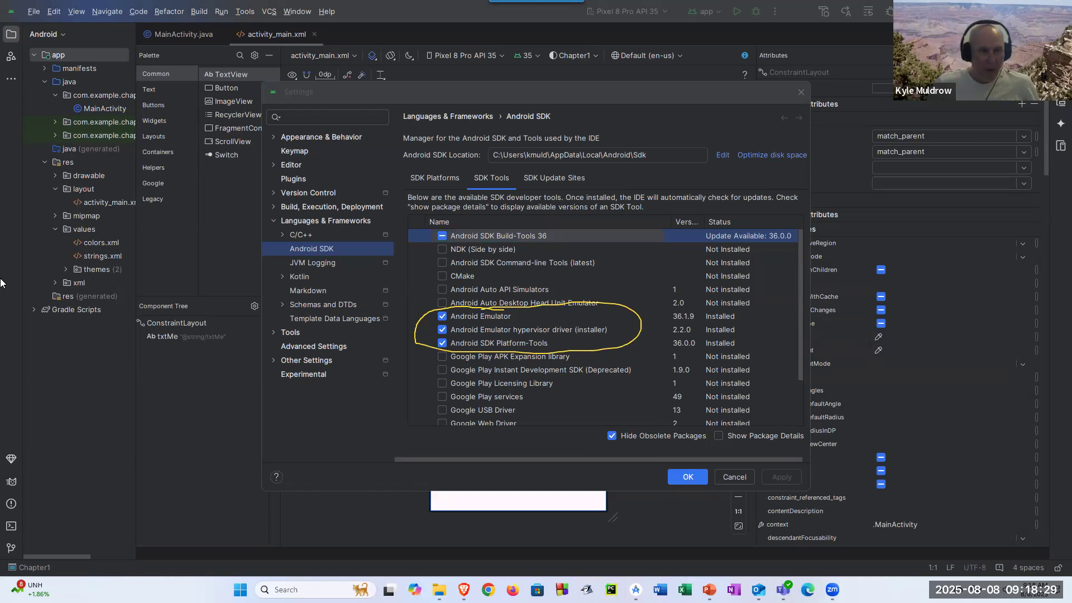
pyautogui.hotkey('ctrl', 'z')
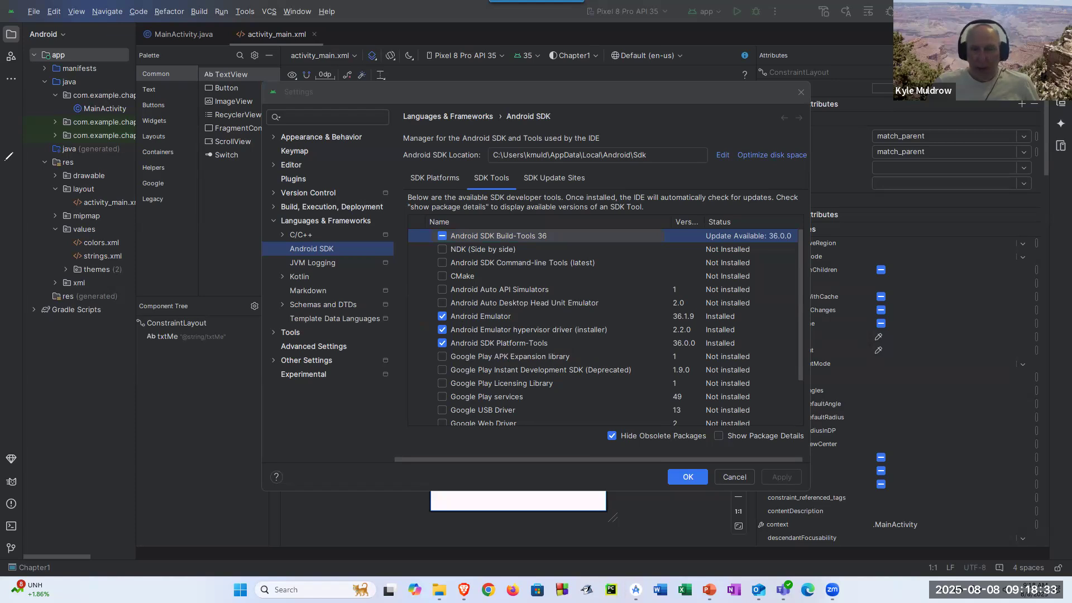
pyautogui.moveTo(801, 293); pyautogui.dragTo(802, 366)
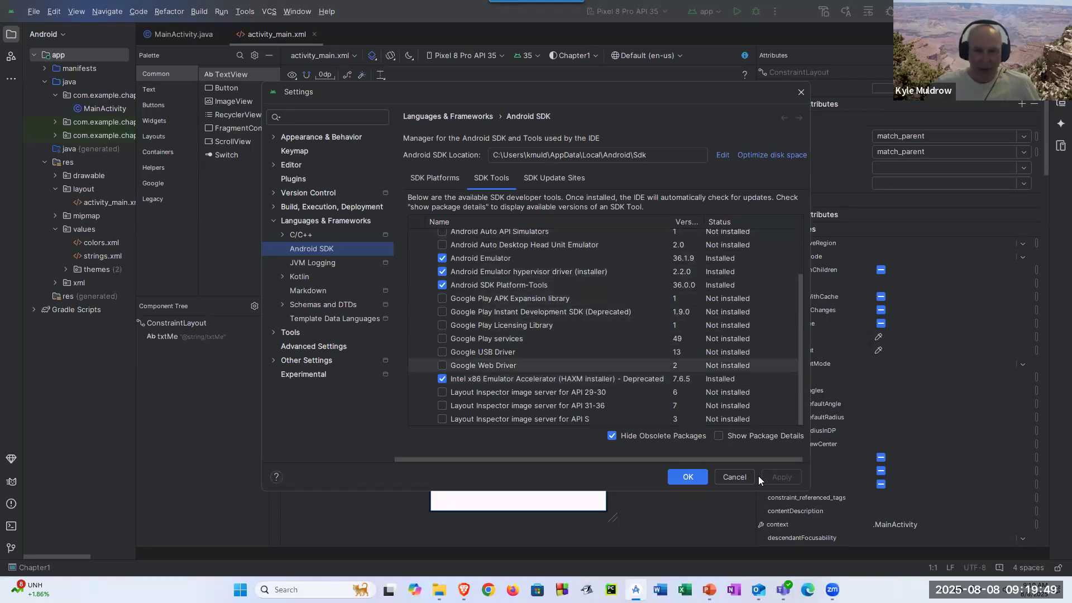
# - Cancel the SDK settings, widen the project panel, and open MainActivity.java
pyautogui.click(734, 477)
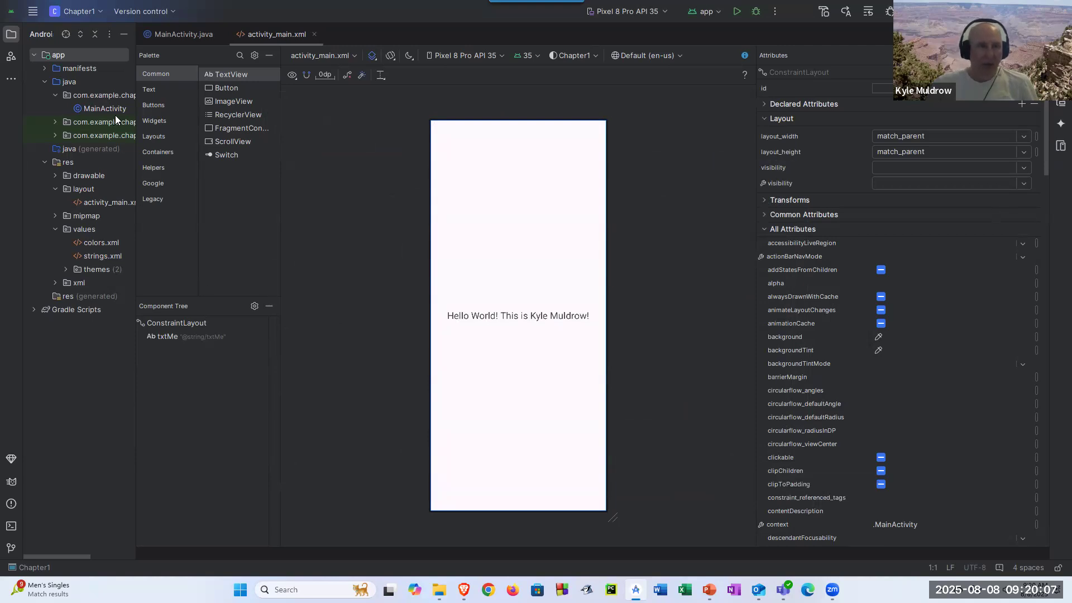
pyautogui.moveTo(136, 172); pyautogui.dragTo(246, 199)
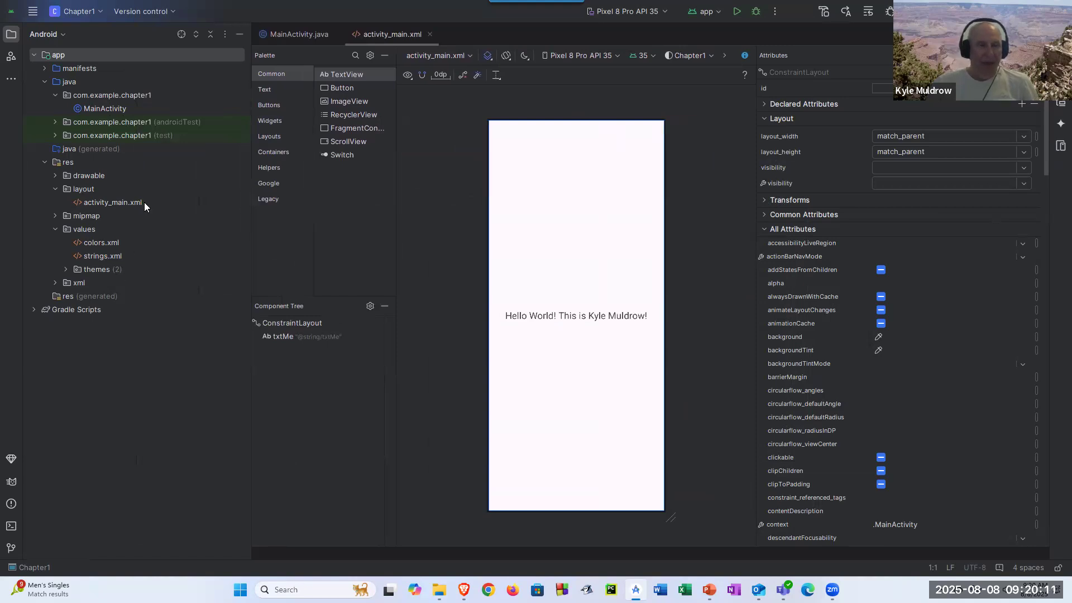
pyautogui.doubleClick(105, 109)
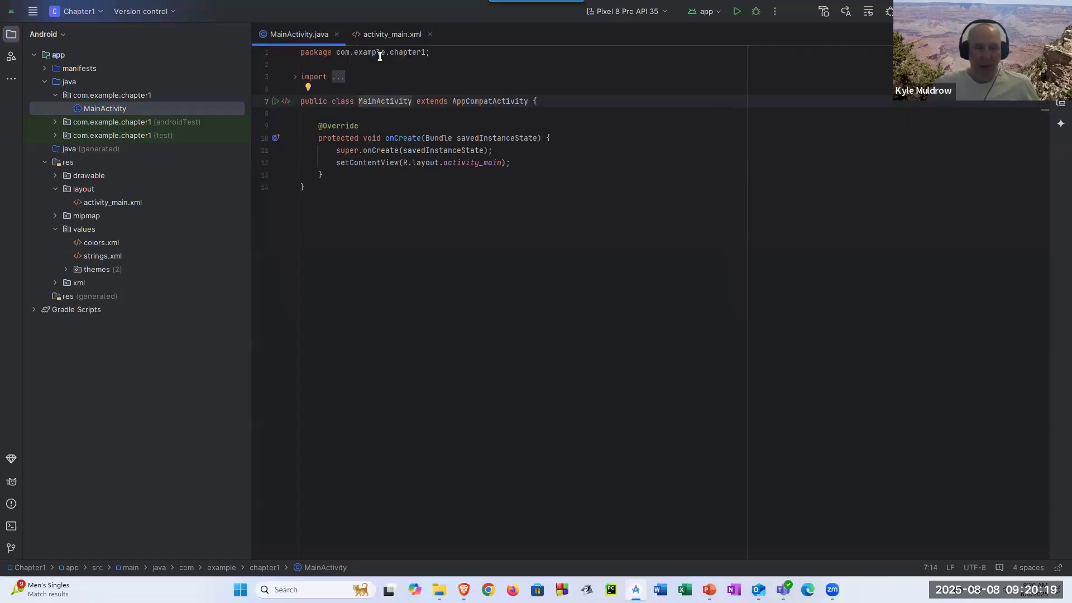
# - Switch back to the activity_main.xml editor tab
pyautogui.click(391, 34)
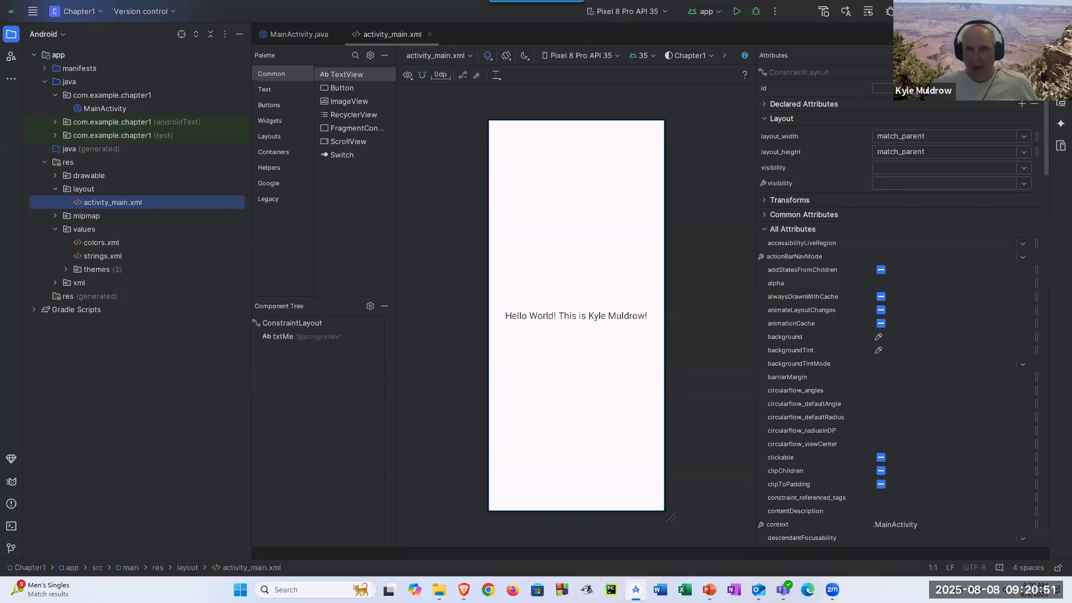
pyautogui.click(997, 34)
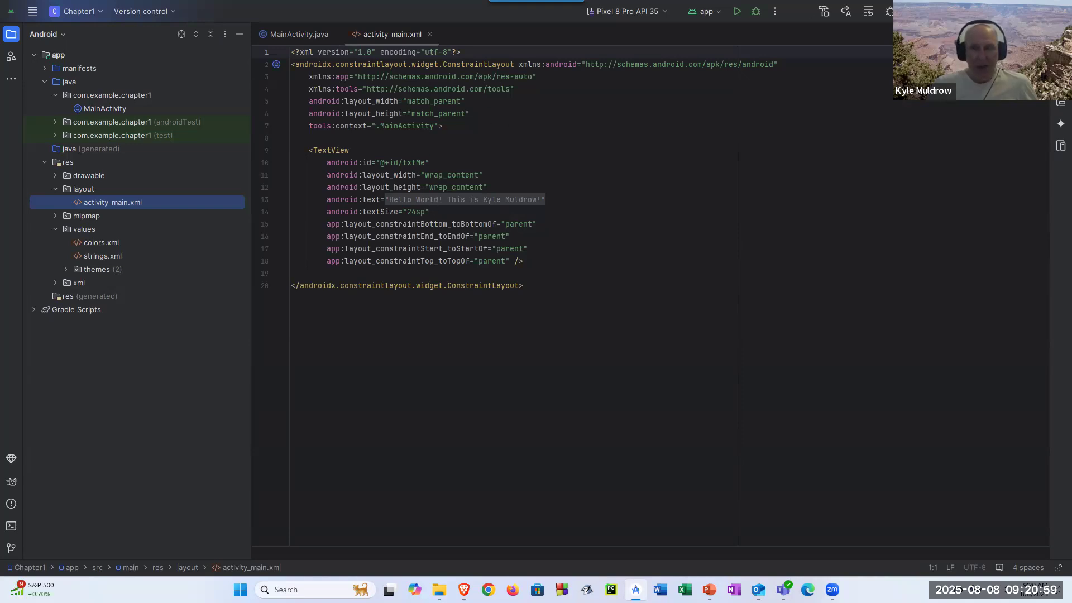
pyautogui.click(1027, 34)
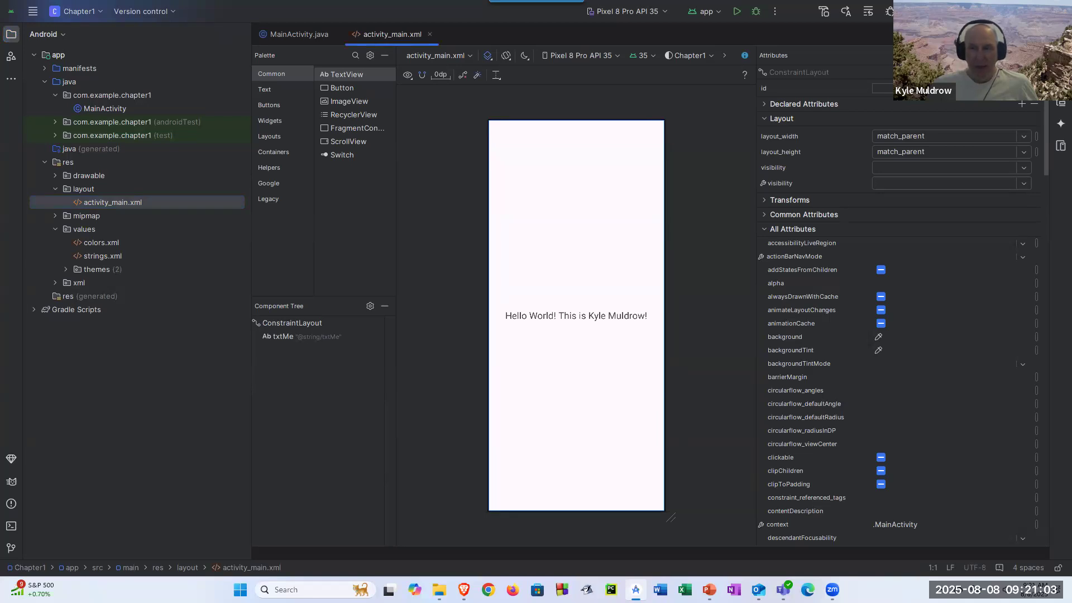
pyautogui.click(1011, 34)
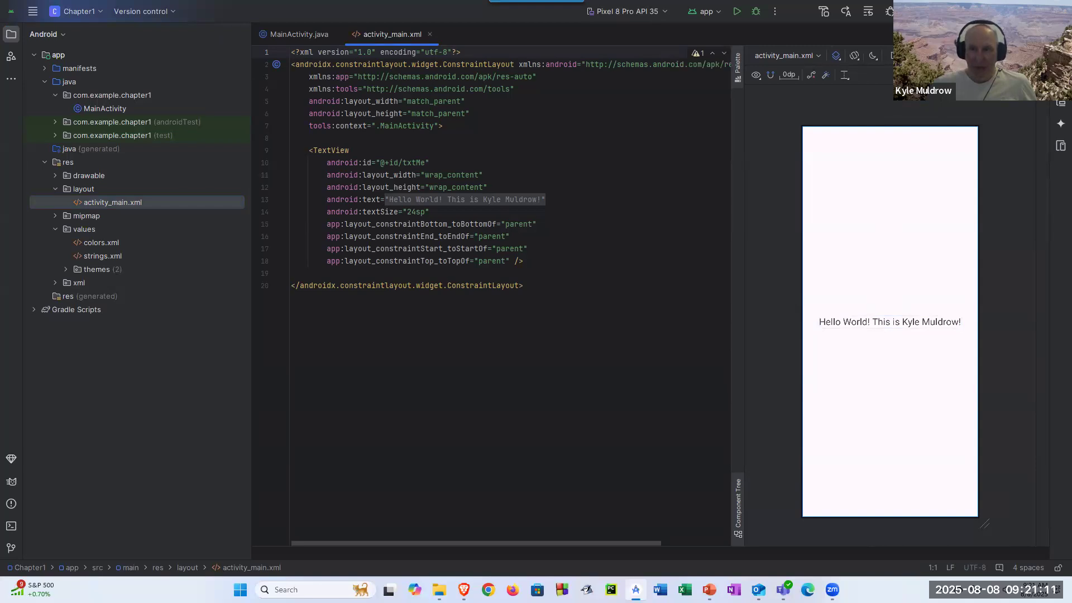
pyautogui.click(1022, 34)
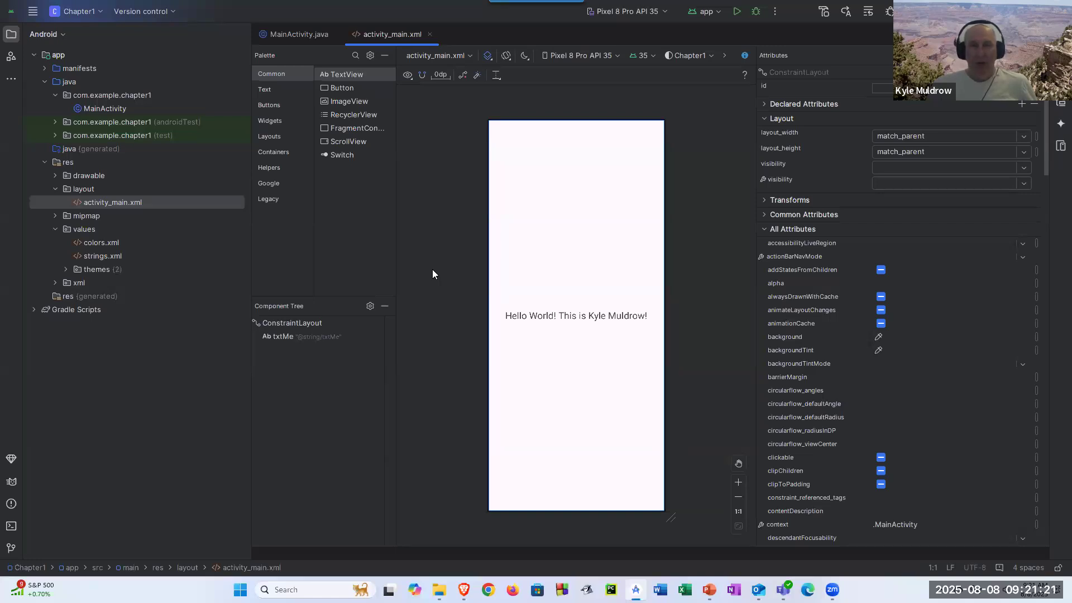
pyautogui.click(34, 13)
# - Open Tools > Device Manager and bring up its add-device options
pyautogui.click(241, 11)
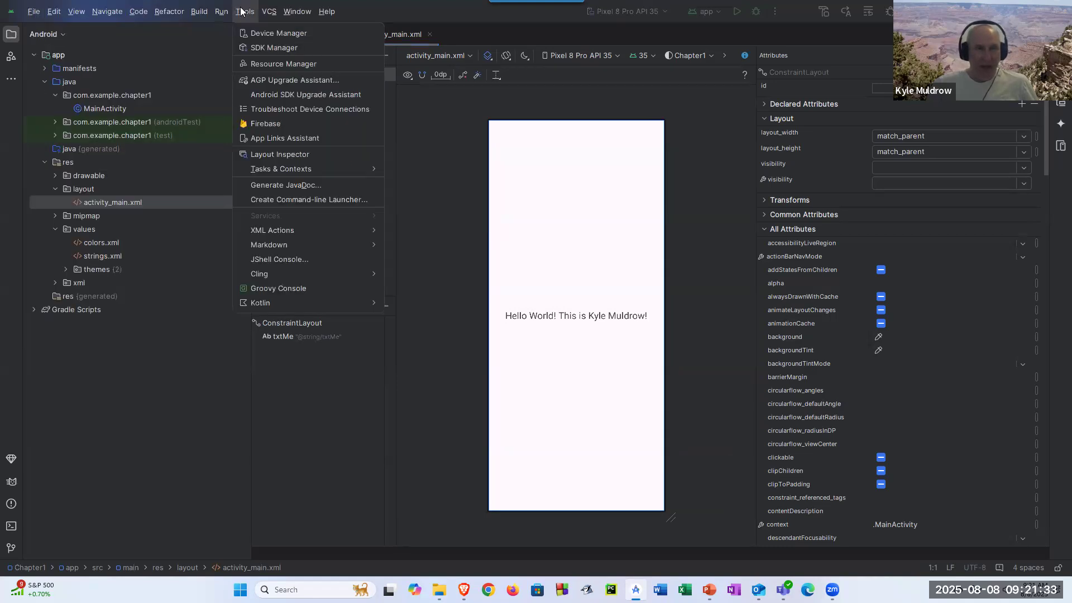
pyautogui.click(294, 34)
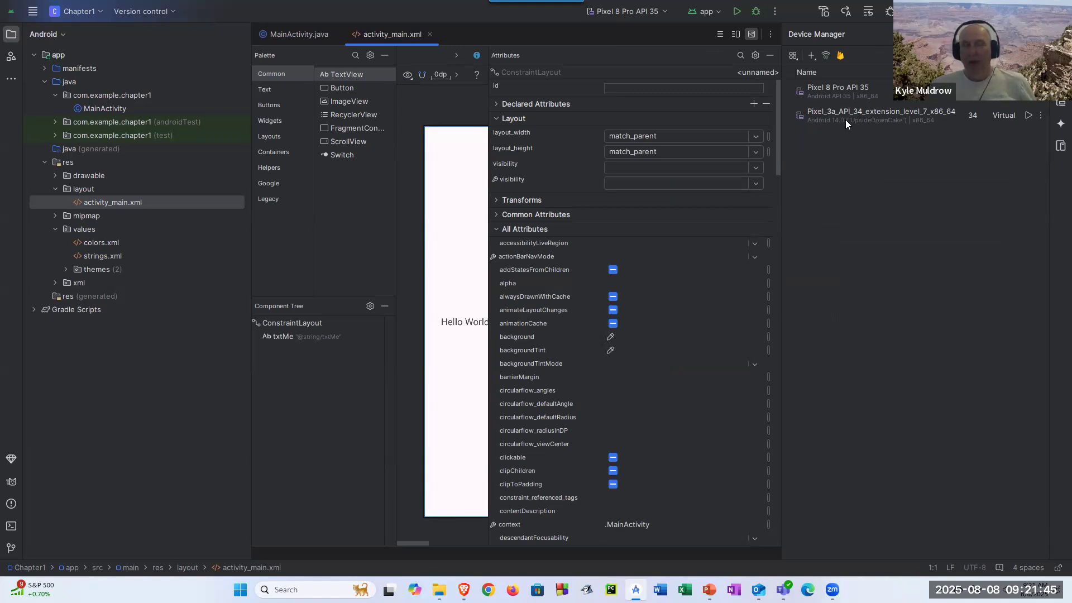
pyautogui.click(815, 55)
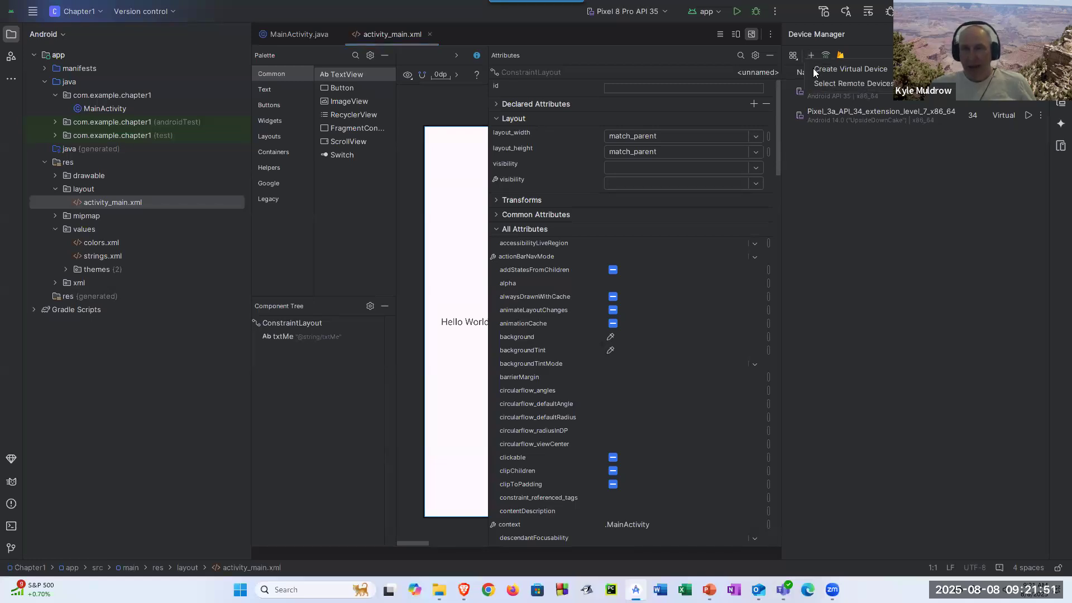
# - Start a new virtual device and pick Pixel 8 Pro, briefly browsing the Tablet definitions
pyautogui.click(850, 68)
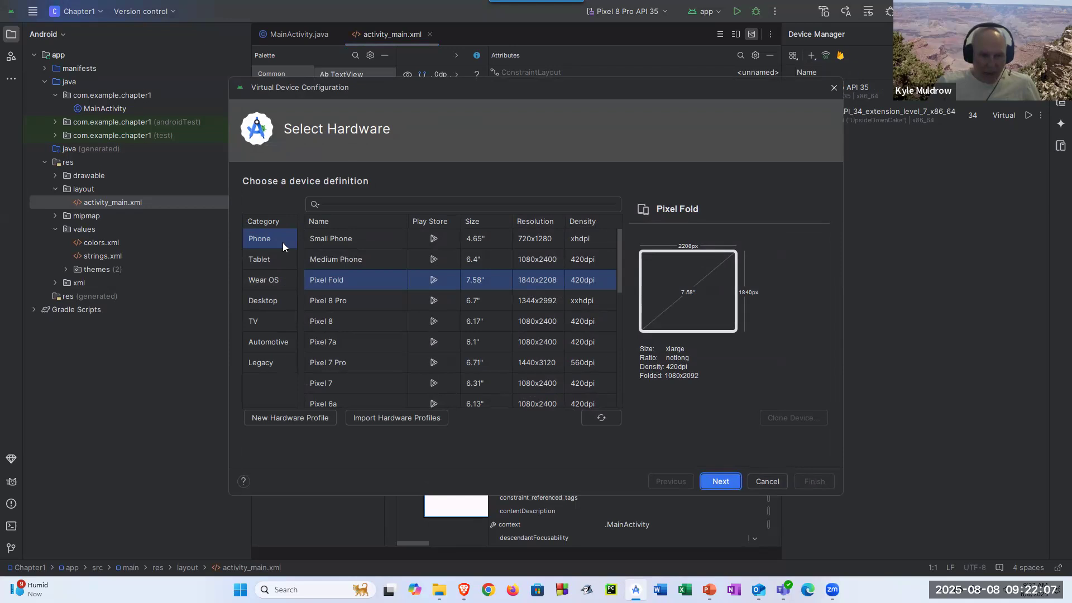
pyautogui.click(347, 301)
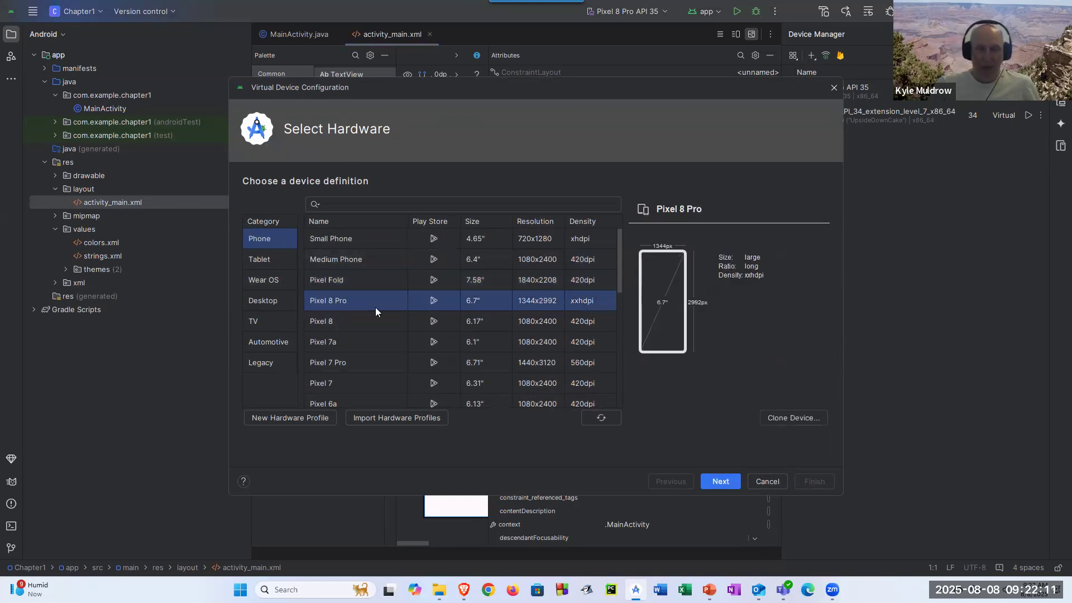
pyautogui.click(272, 260)
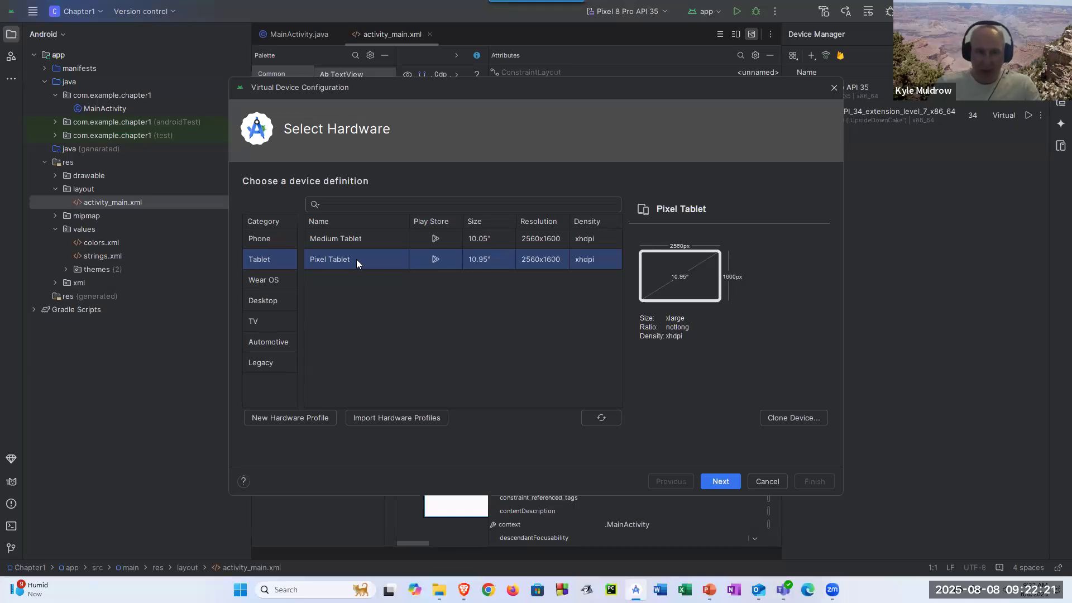
pyautogui.click(260, 241)
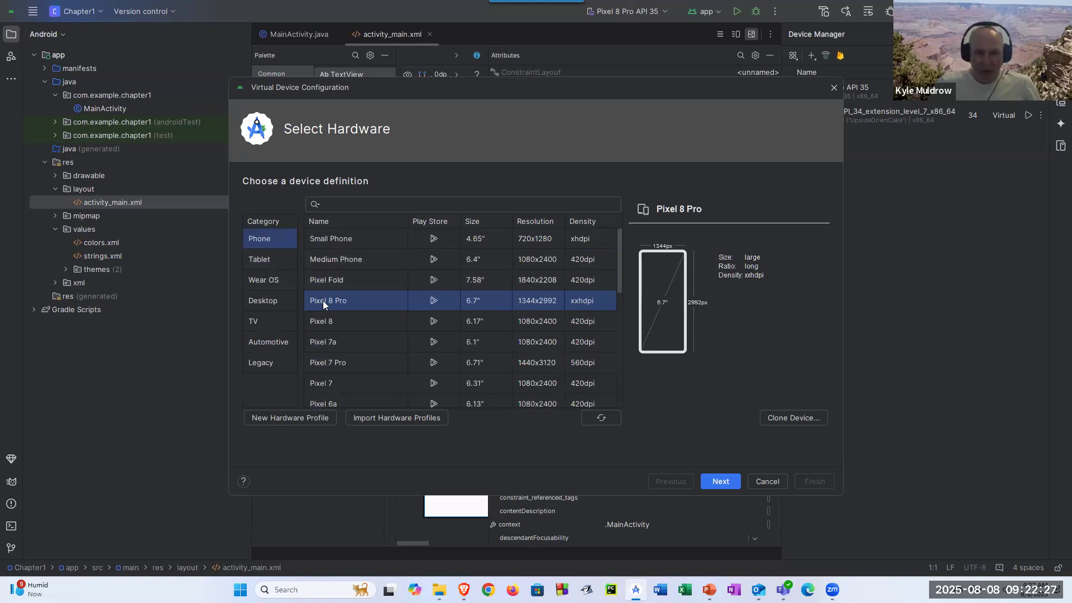
pyautogui.click(270, 264)
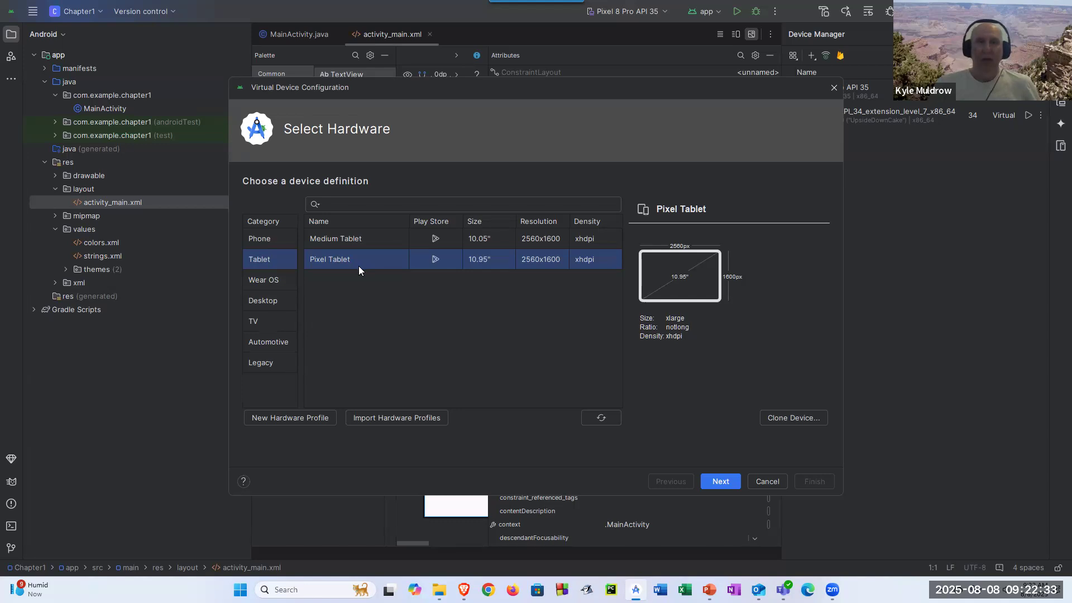
pyautogui.click(263, 240)
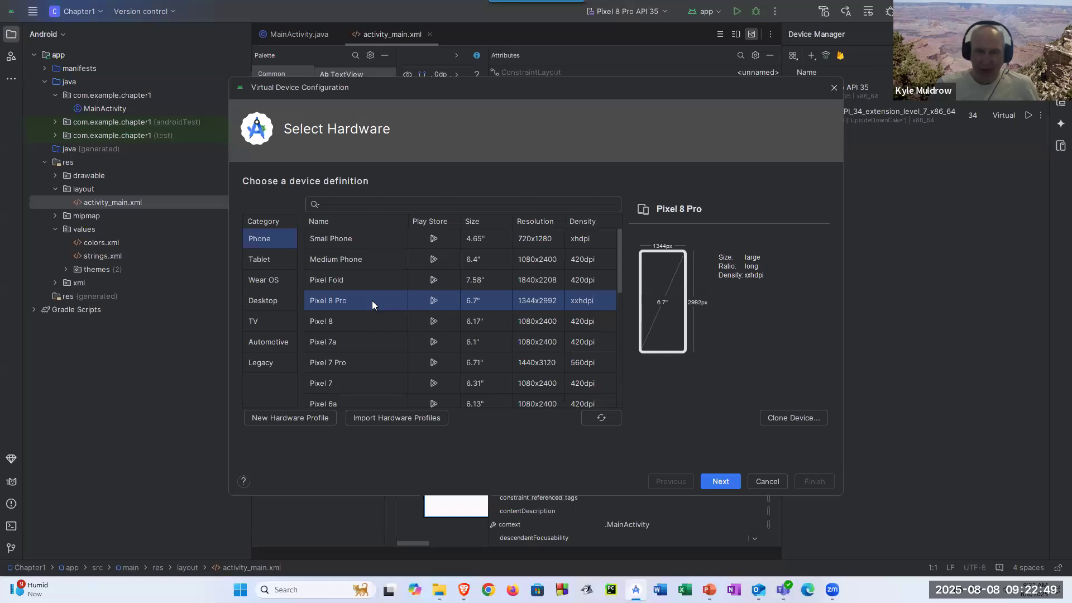
# - Advance from Pixel 8 Pro hardware to the API 35 x86_64 Google Play system image
pyautogui.click(720, 482)
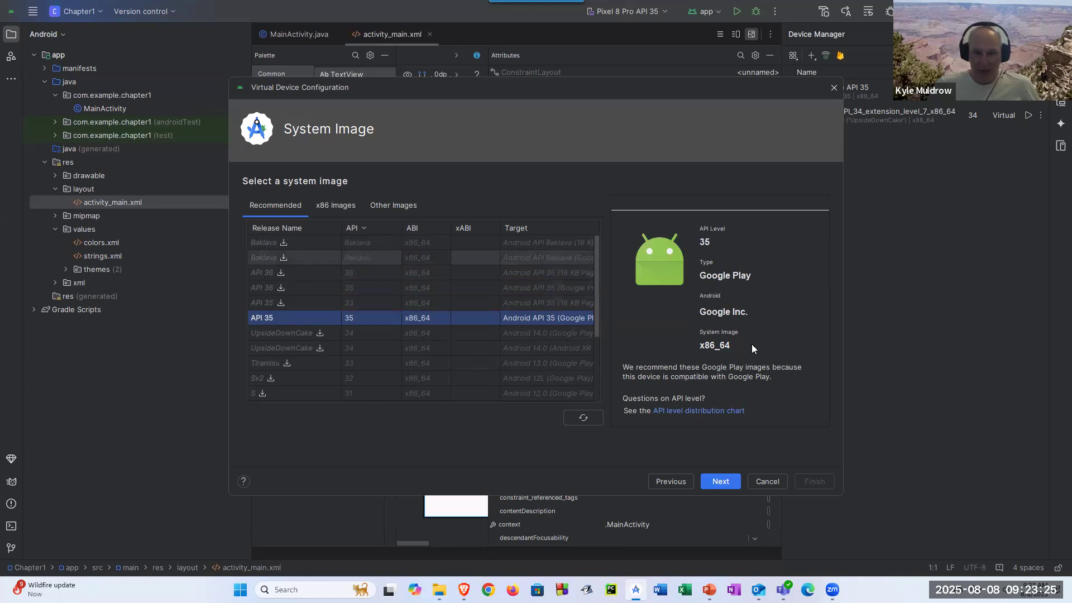
# - Cancel the duplicate device at verification and hide Device Manager to widen the activity_main preview
pyautogui.click(720, 479)
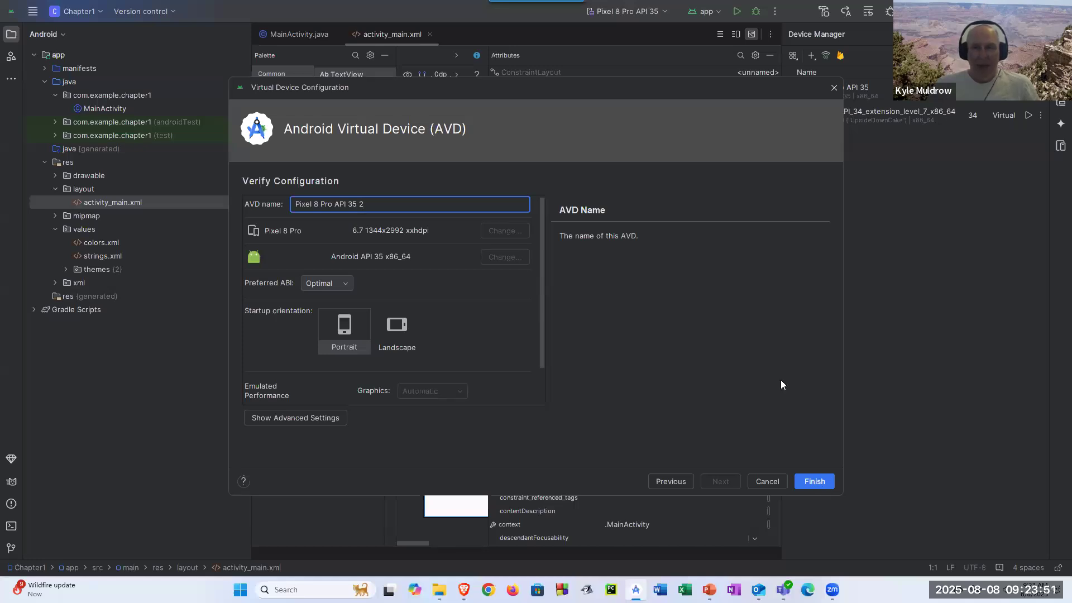
pyautogui.moveTo(669, 89); pyautogui.dragTo(508, 90)
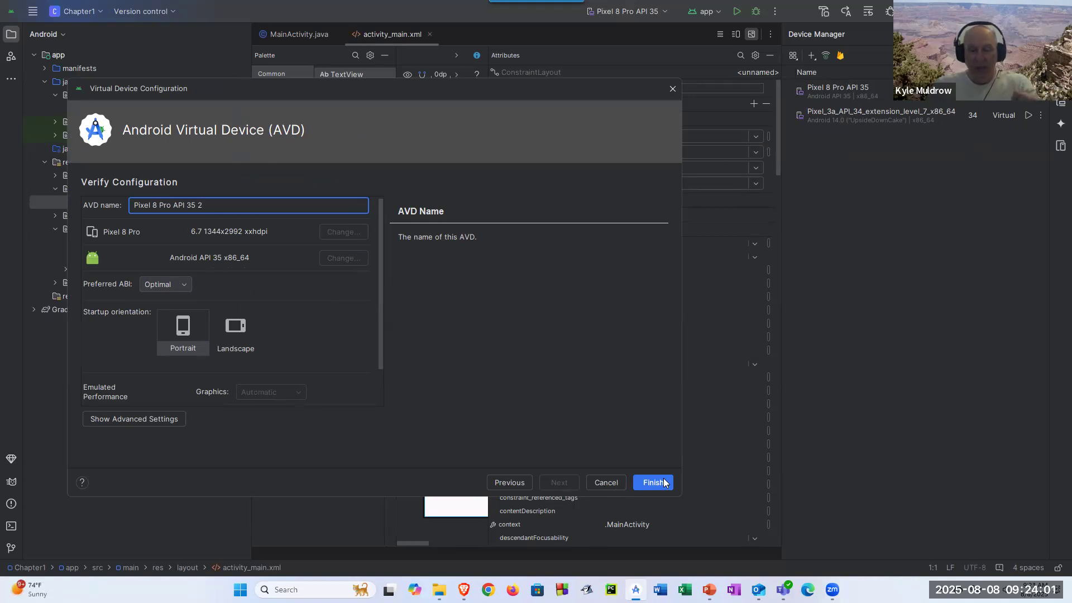
pyautogui.click(607, 482)
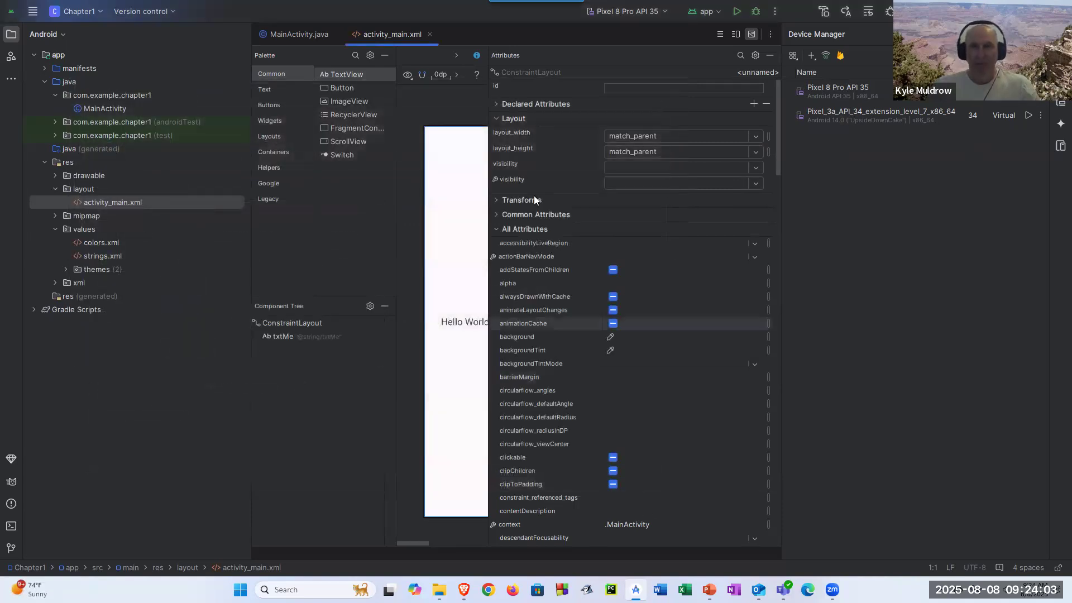
pyautogui.click(1039, 34)
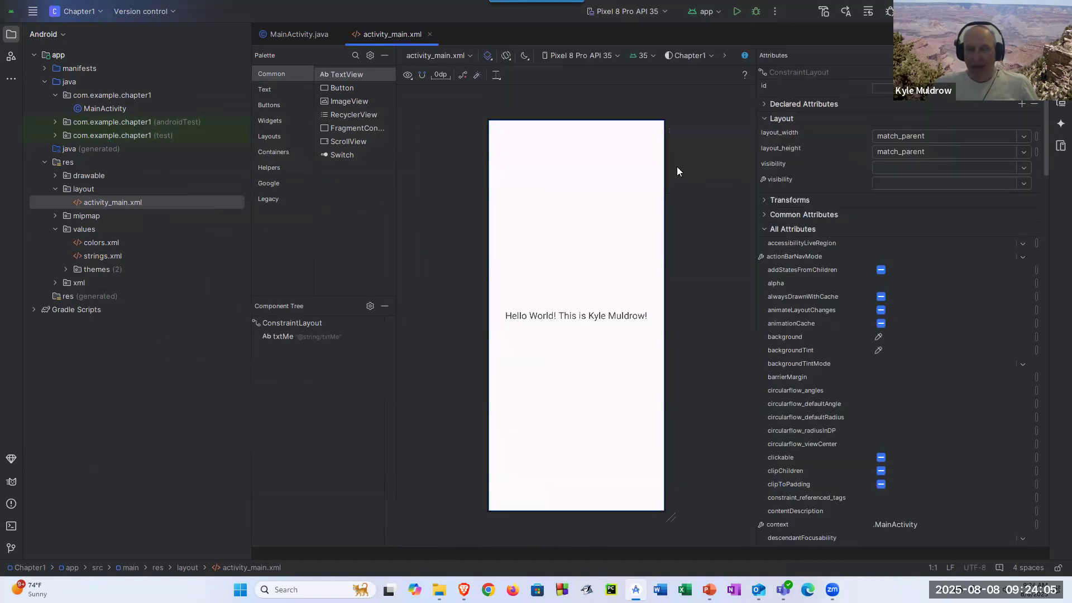